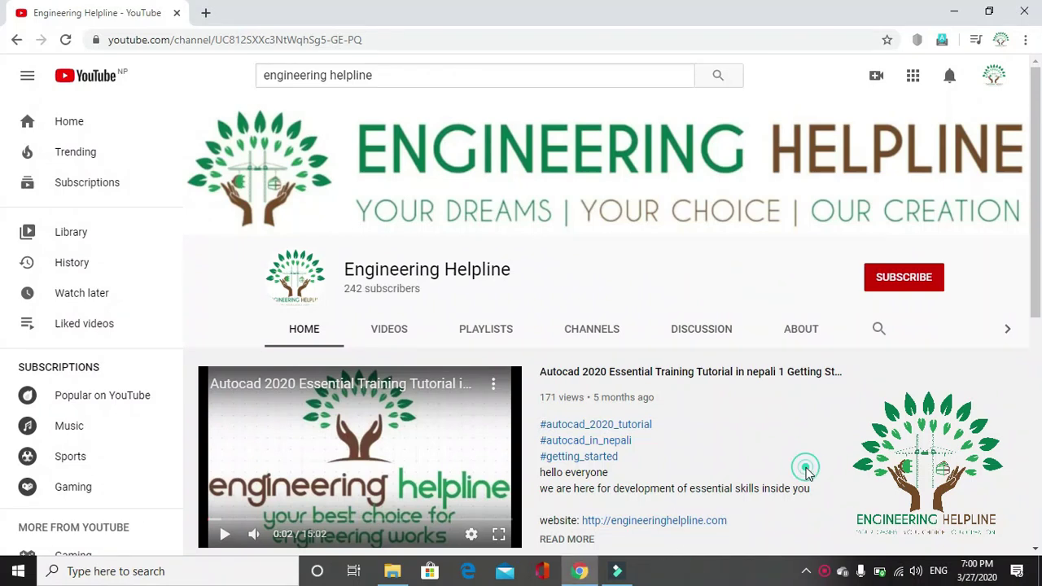
Step: Subscribe to the Engineering Helpline channel with notifications set to All uploads
{"action": "left_click", "coordinate": [891, 286]}
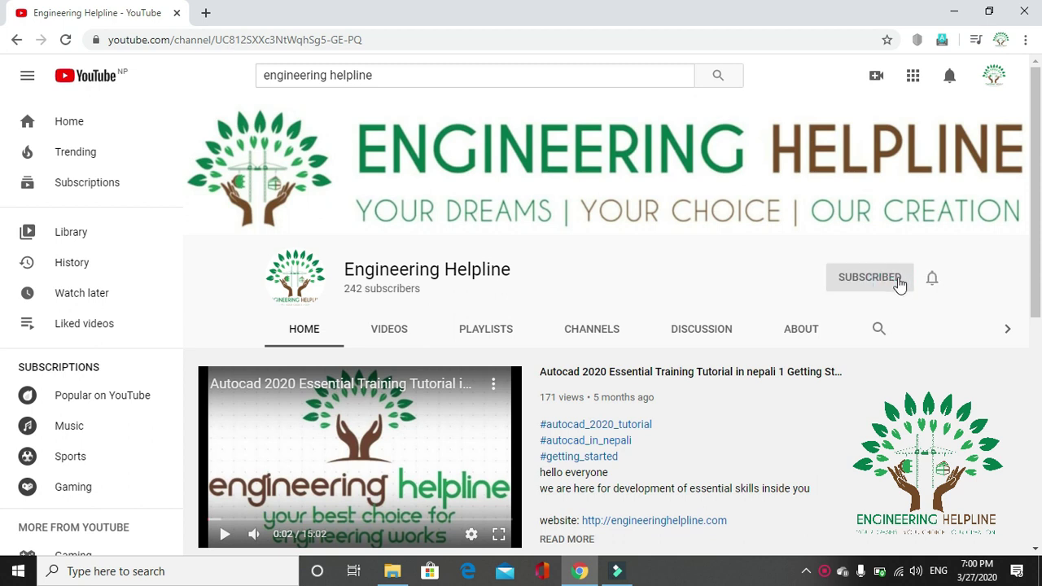
{"action": "left_click", "coordinate": [931, 281]}
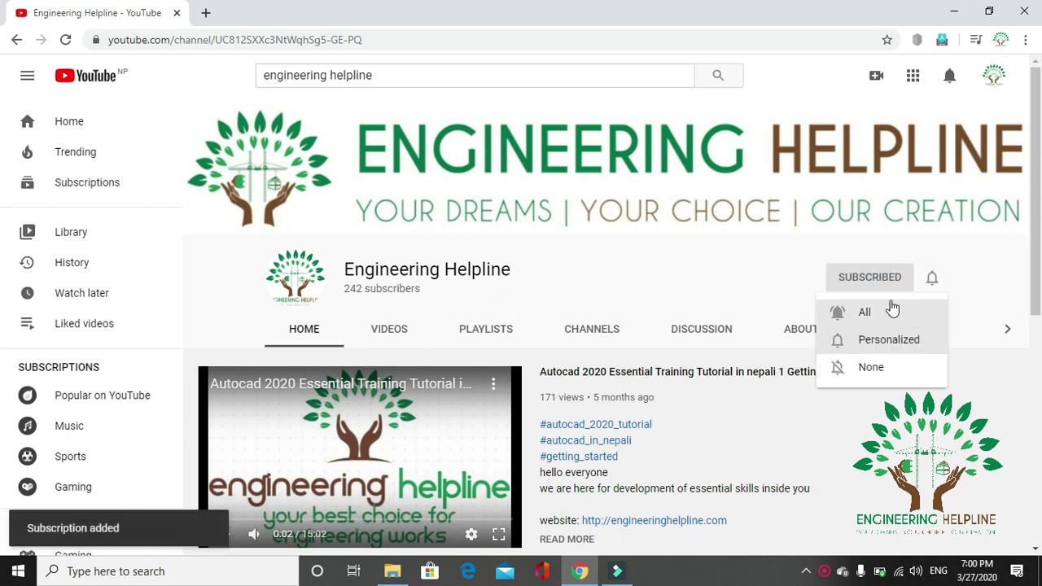
{"action": "left_click", "coordinate": [871, 313]}
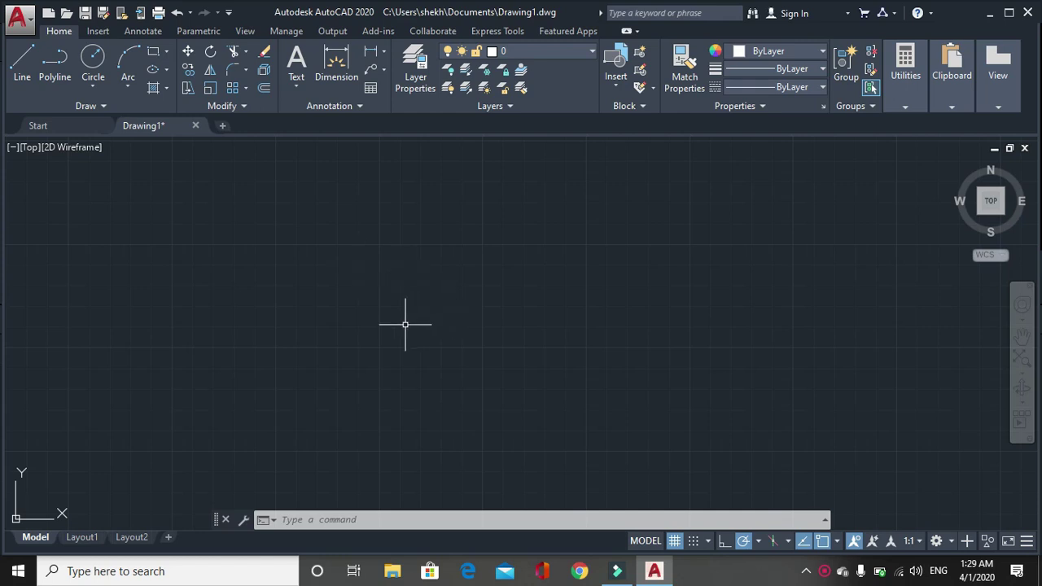
Step: Launch SW_DTM from the Start menu's Recently added list and show its Points menu
{"action": "key", "text": "super"}
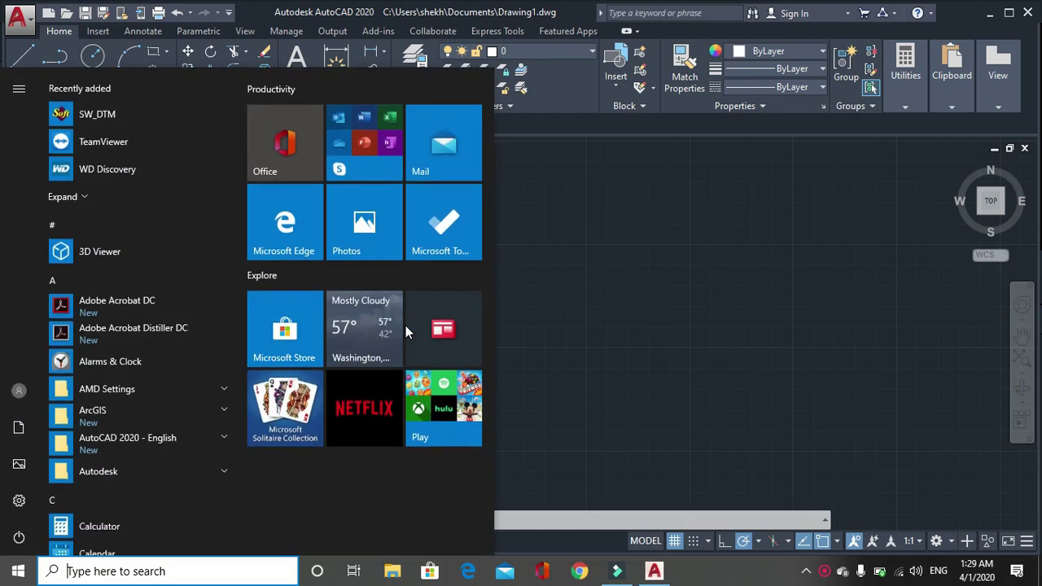
{"action": "left_click", "coordinate": [148, 114]}
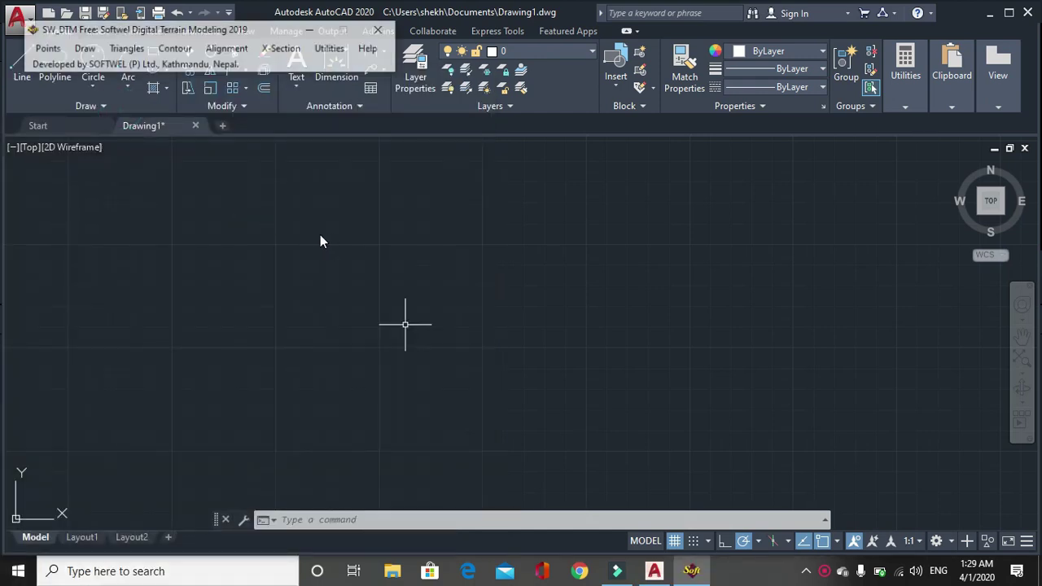
{"action": "left_click", "coordinate": [46, 49]}
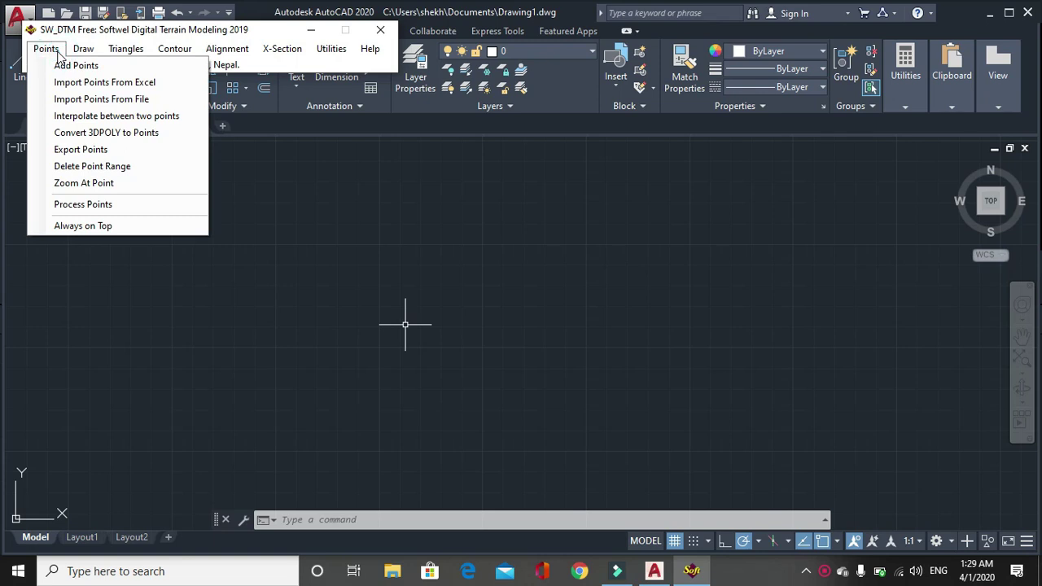
Step: Import the survey points from survey data.csv with a point label scale of 0.25
{"action": "left_click", "coordinate": [134, 98]}
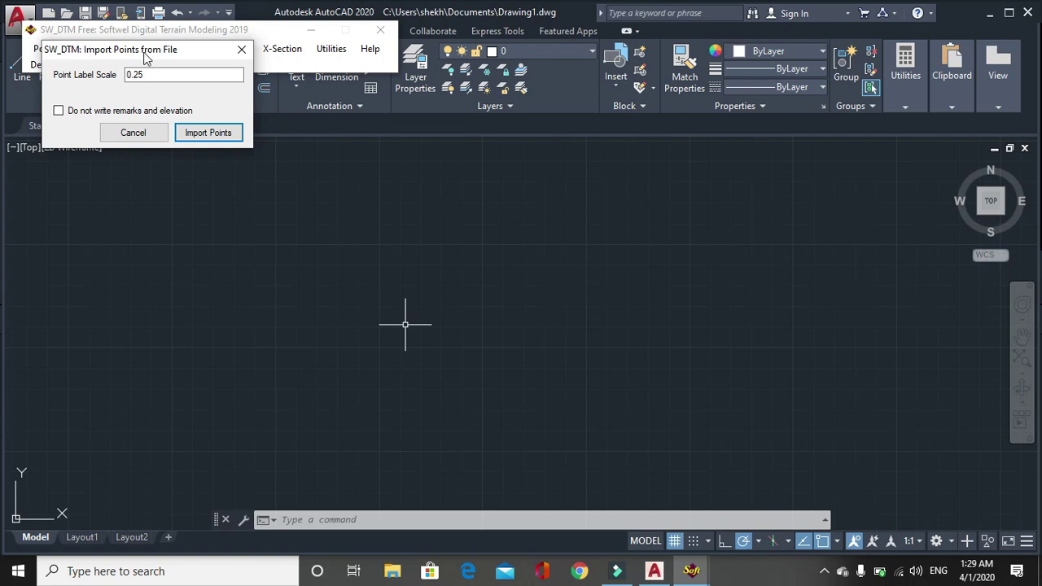
{"action": "left_click", "coordinate": [210, 136]}
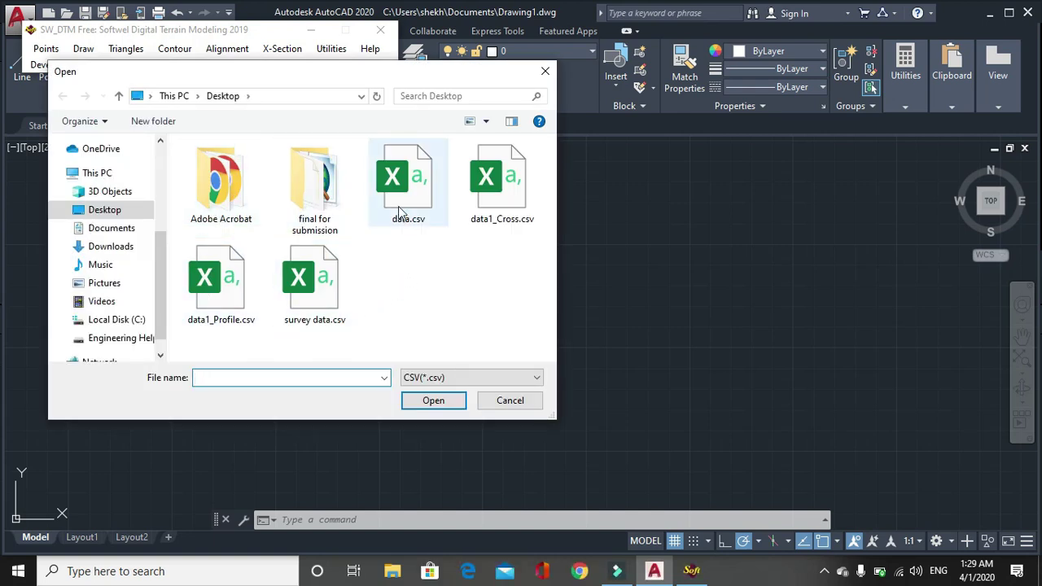
{"action": "left_click", "coordinate": [303, 301]}
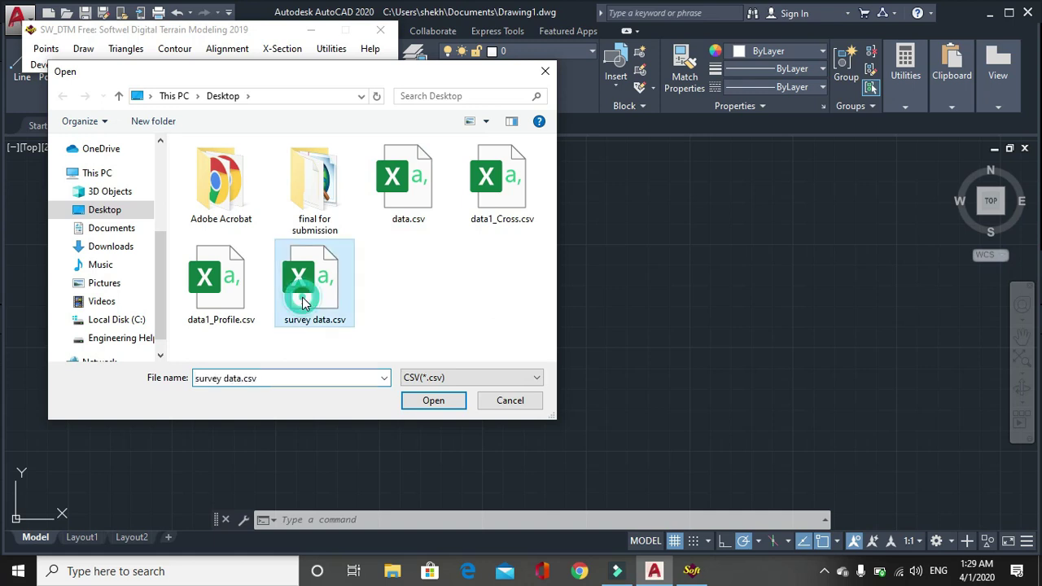
{"action": "left_click", "coordinate": [430, 401]}
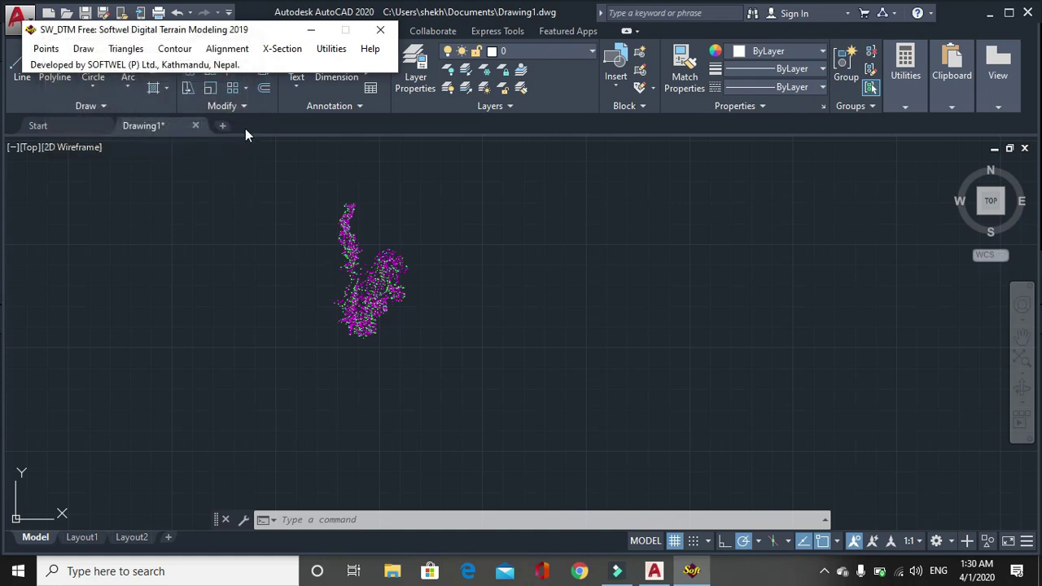
Step: Process all points and features on the Features layer, confirming 1172 points processed
{"action": "left_click", "coordinate": [46, 49]}
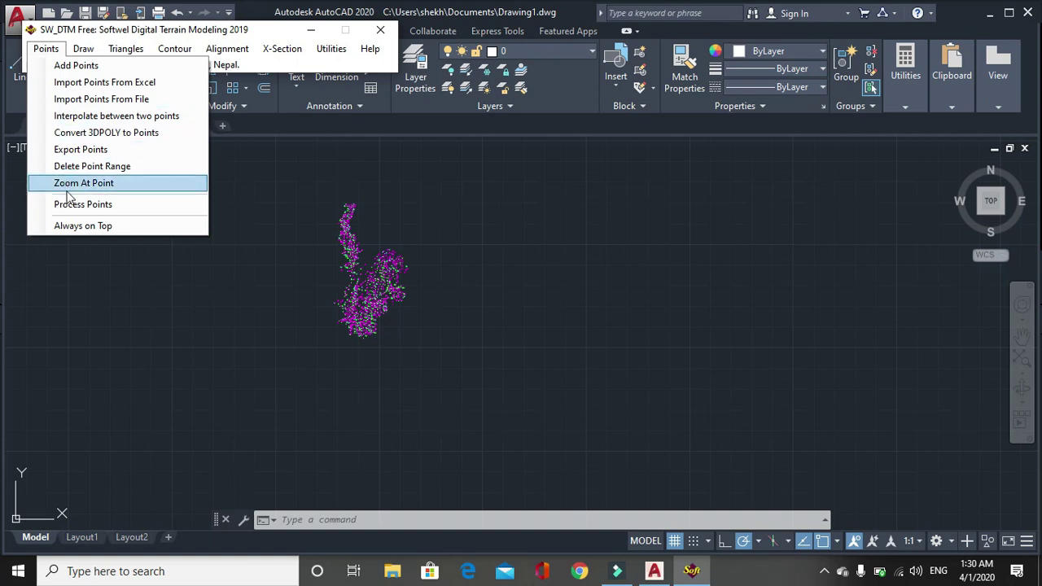
{"action": "left_click", "coordinate": [91, 205]}
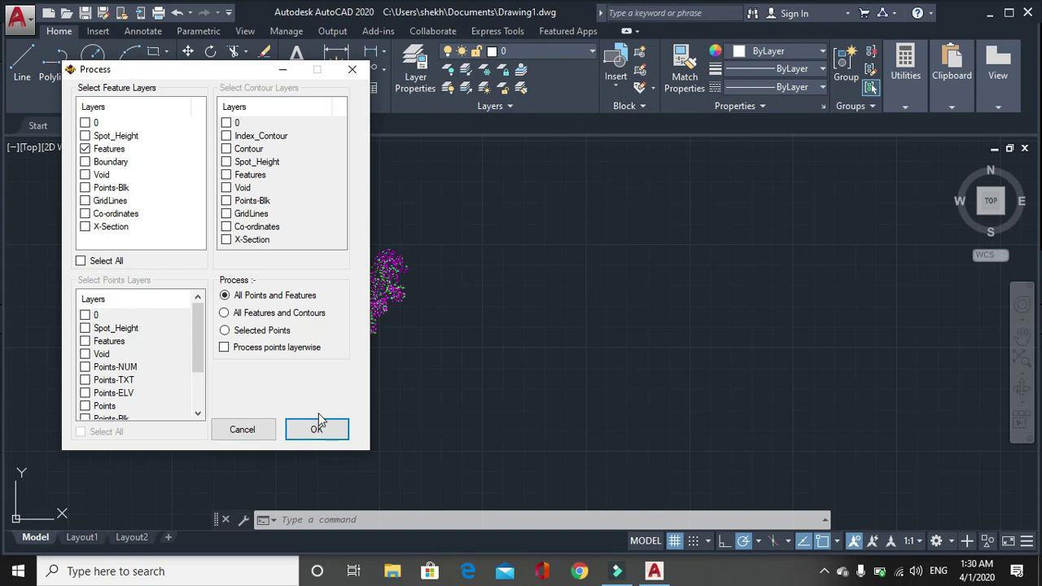
{"action": "left_click", "coordinate": [317, 431]}
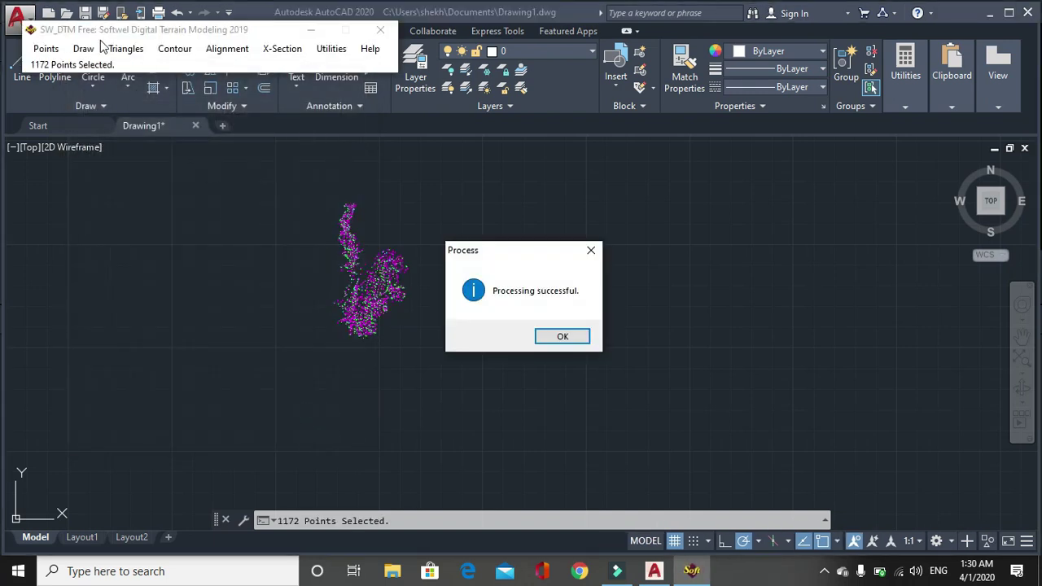
{"action": "left_click", "coordinate": [563, 337]}
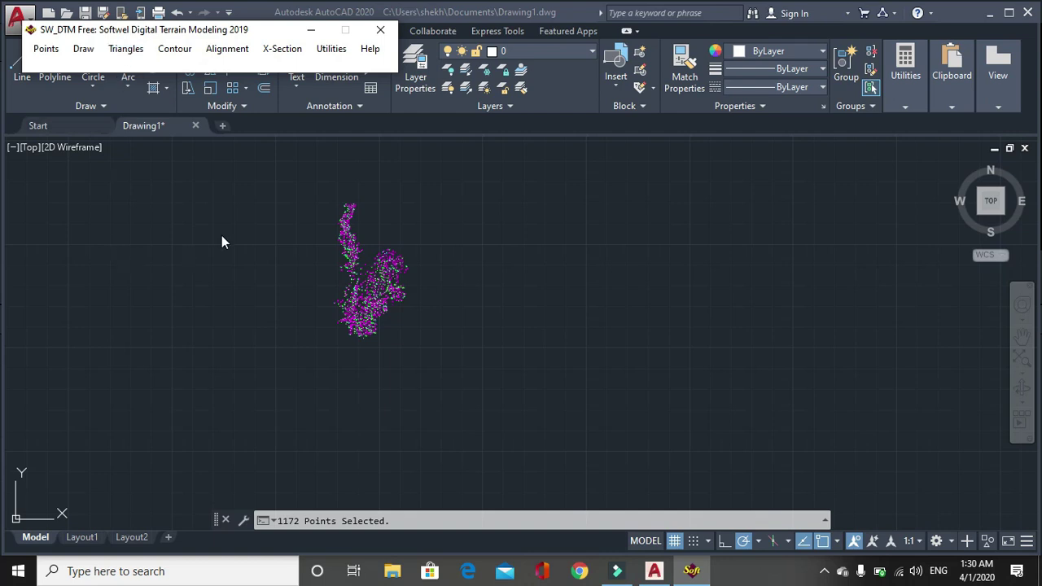
{"action": "scroll", "coordinate": [351, 282], "scroll_direction": "up", "scroll_amount": 5}
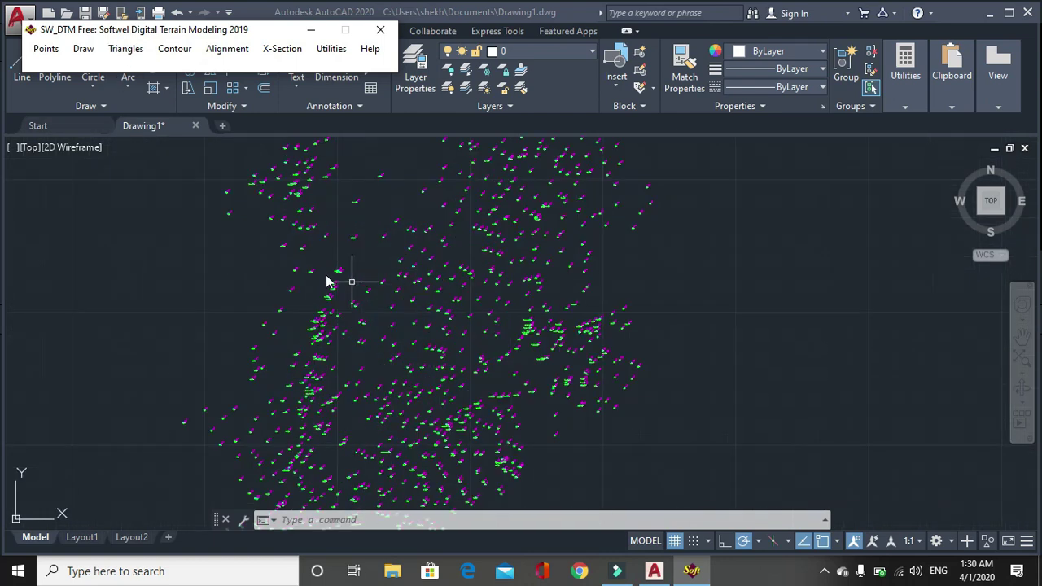
Step: Insert three interpolated points (722.707, 721.933, 721.185) between survey points 1060 and 1049
{"action": "left_click", "coordinate": [46, 49]}
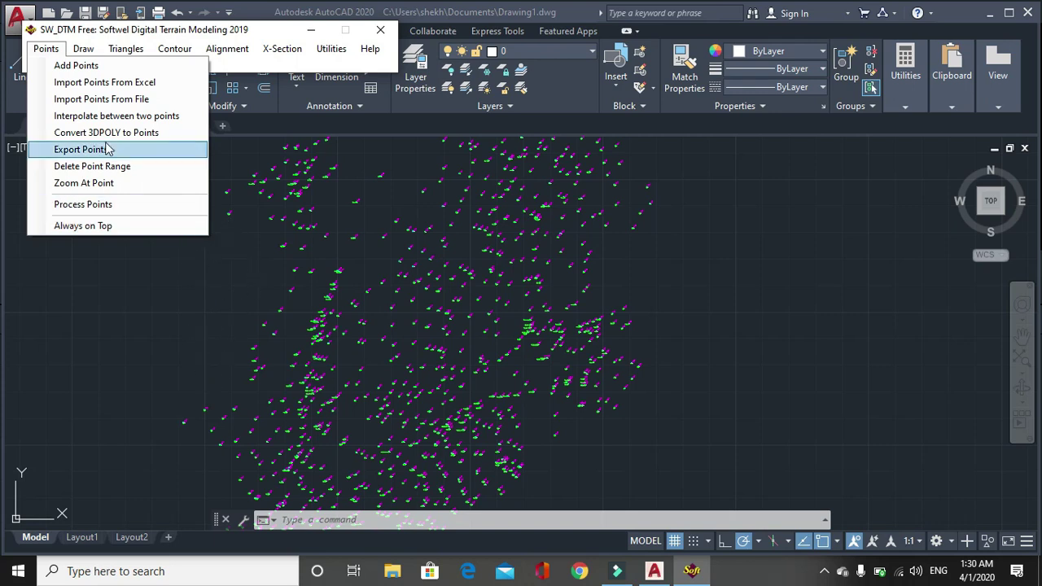
{"action": "left_click", "coordinate": [149, 119]}
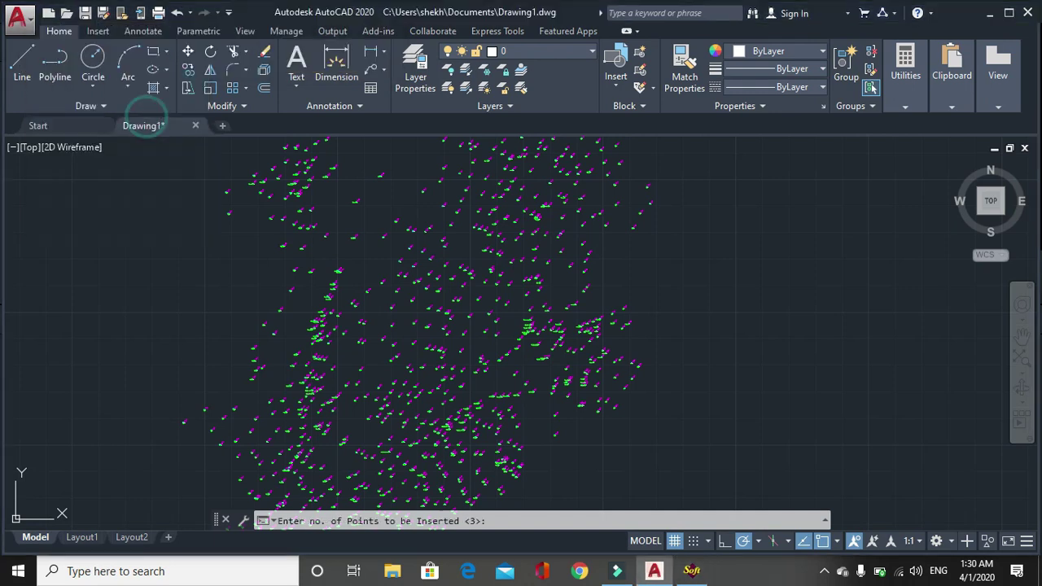
{"action": "key", "text": "Return"}
{"action": "left_click", "coordinate": [90, 188]}
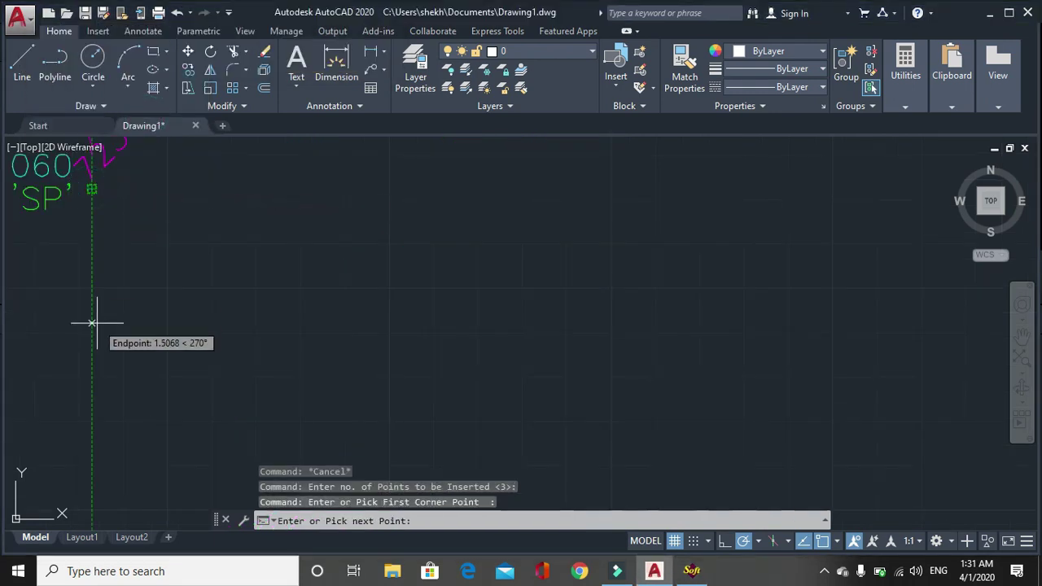
{"action": "scroll", "coordinate": [98, 334], "scroll_direction": "down", "scroll_amount": 5}
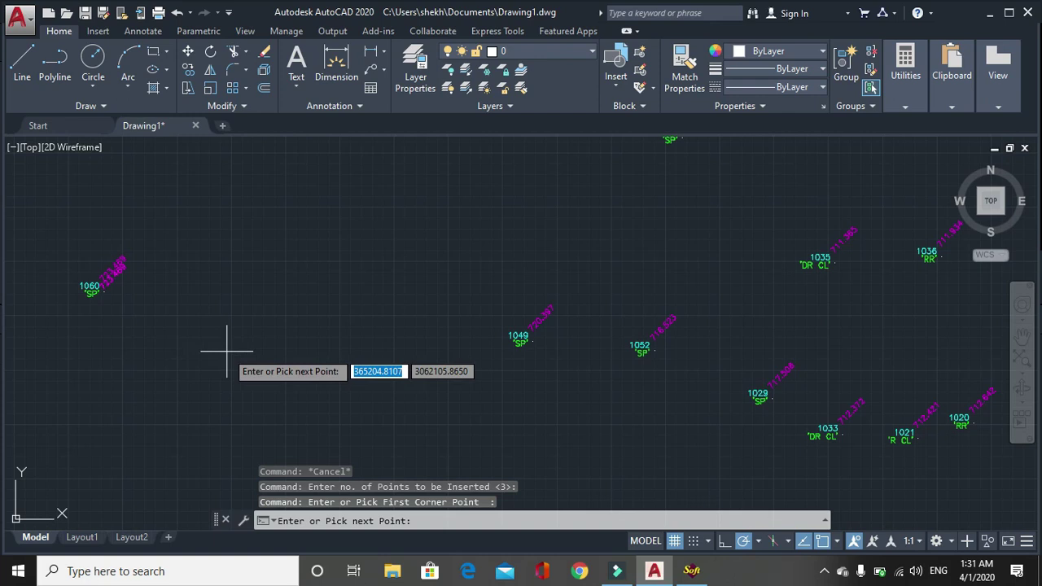
{"action": "mouse_move", "coordinate": [228, 351]}
{"action": "middle_mouse_down"}
{"action": "mouse_move", "coordinate": [233, 333]}
{"action": "mouse_move", "coordinate": [302, 293]}
{"action": "mouse_move", "coordinate": [395, 256]}
{"action": "middle_mouse_up"}
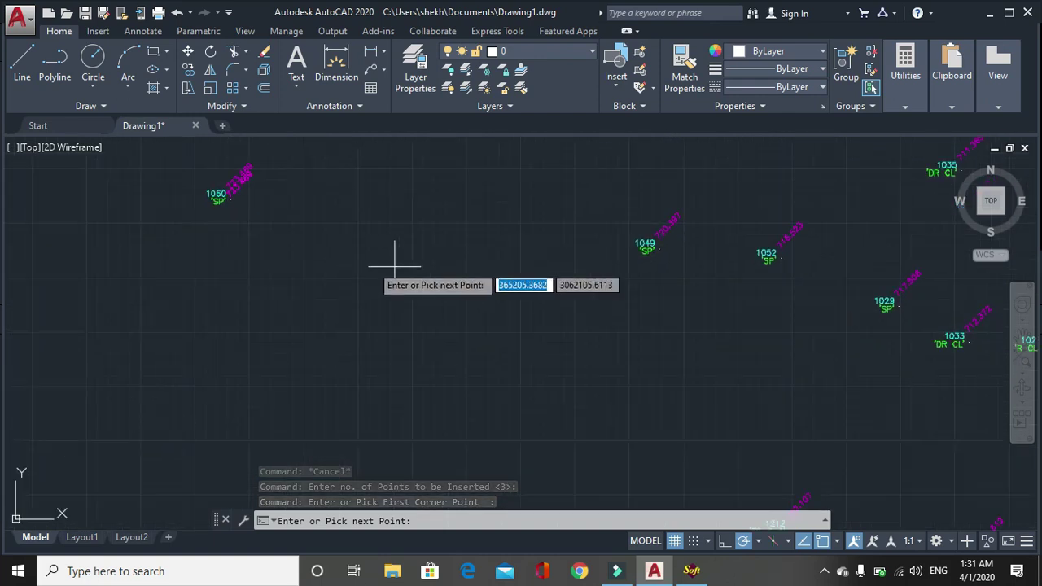
{"action": "scroll", "coordinate": [648, 254], "scroll_direction": "up", "scroll_amount": 5}
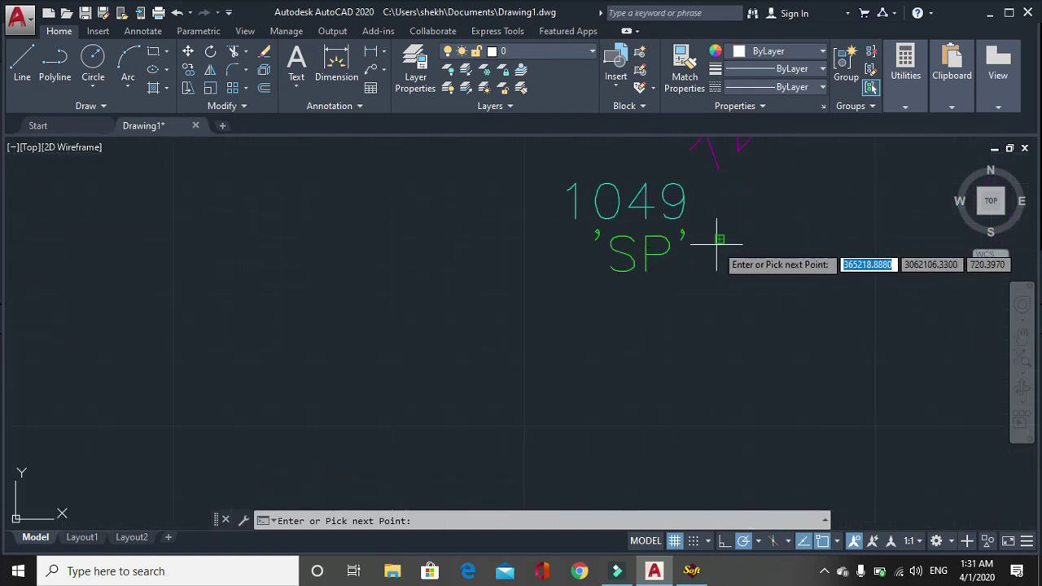
{"action": "key", "text": "Return"}
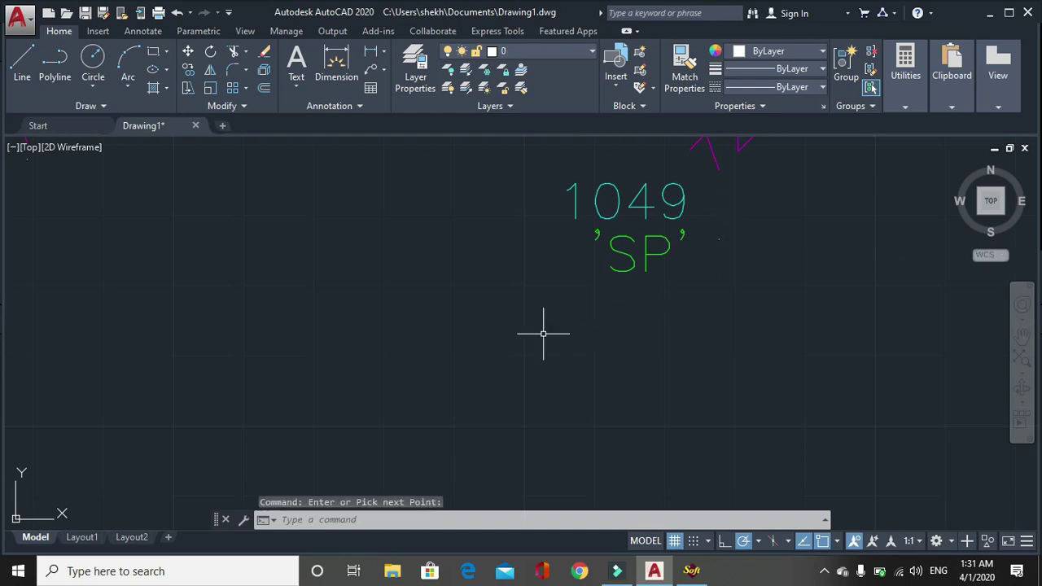
{"action": "scroll", "coordinate": [545, 334], "scroll_direction": "down", "scroll_amount": 7}
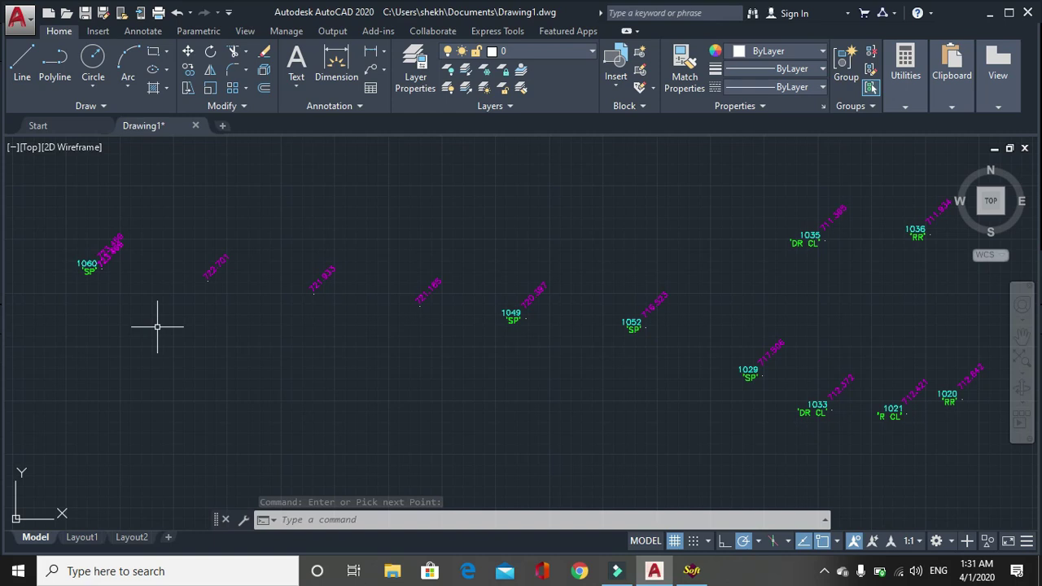
Step: Start another two-point interpolation, entering 10 and 5, and pick the point beside 1060
{"action": "left_click", "coordinate": [690, 573]}
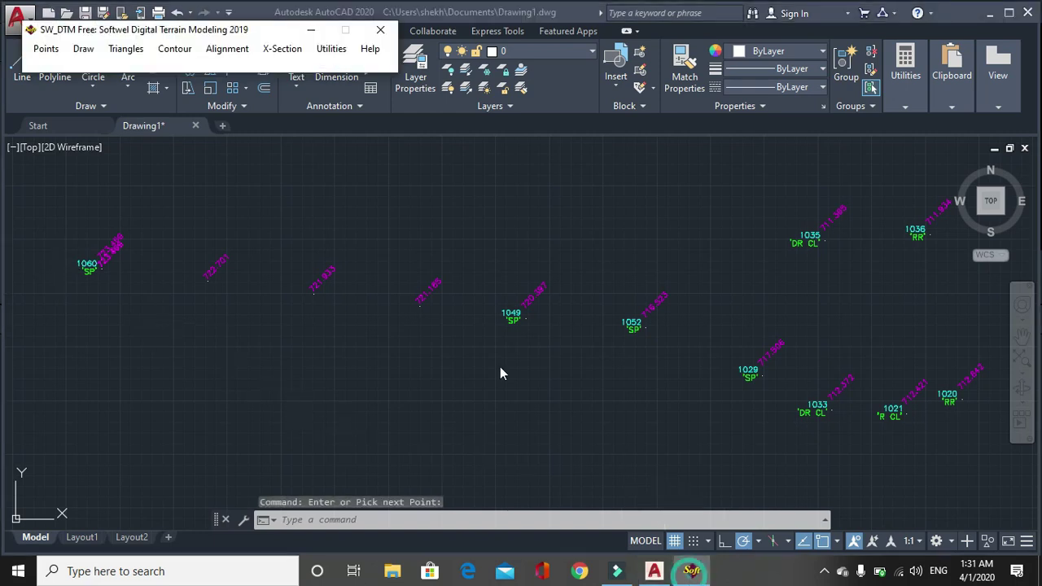
{"action": "left_click", "coordinate": [45, 49]}
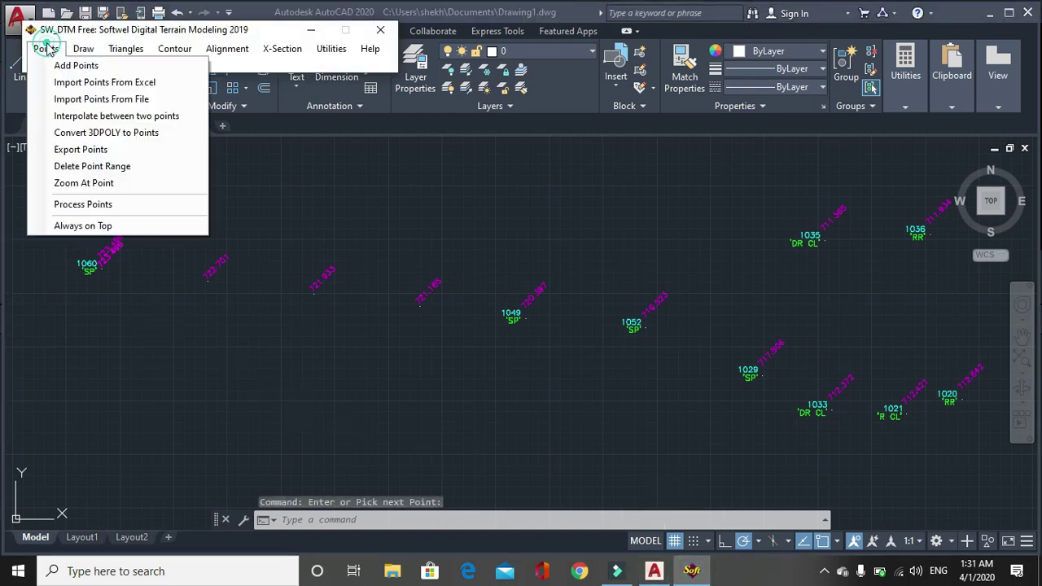
{"action": "left_click", "coordinate": [92, 114]}
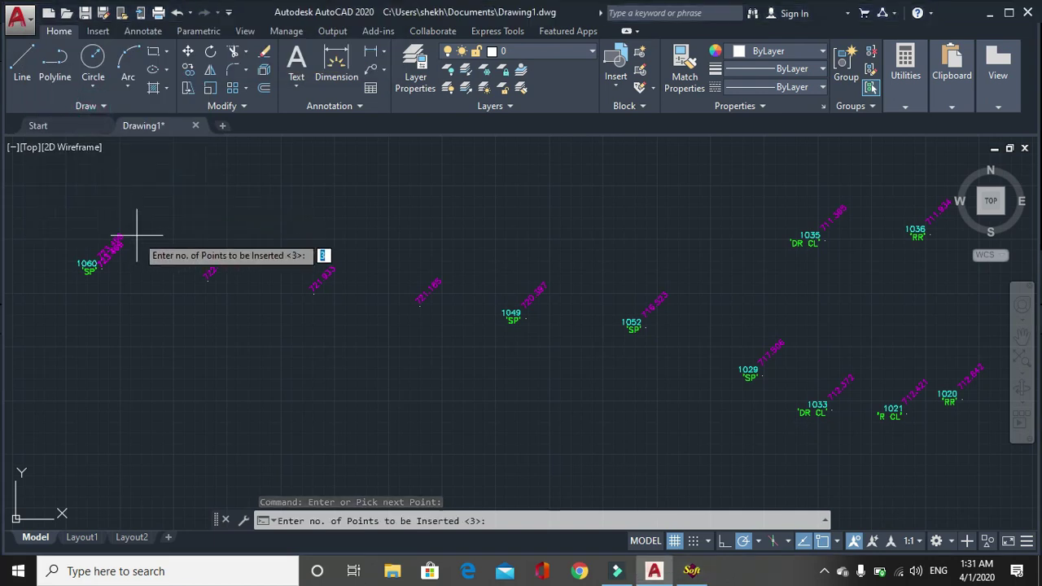
{"action": "scroll", "coordinate": [114, 236], "scroll_direction": "up", "scroll_amount": 5}
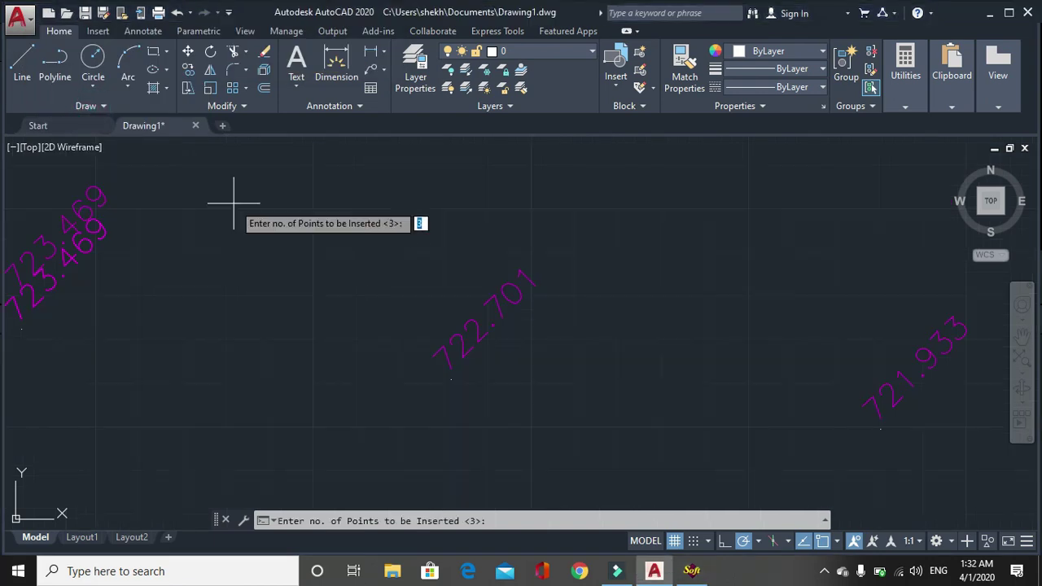
{"action": "type", "text": "10"}
{"action": "key", "text": "Return"}
{"action": "type", "text": "5"}
{"action": "key", "text": "Return"}
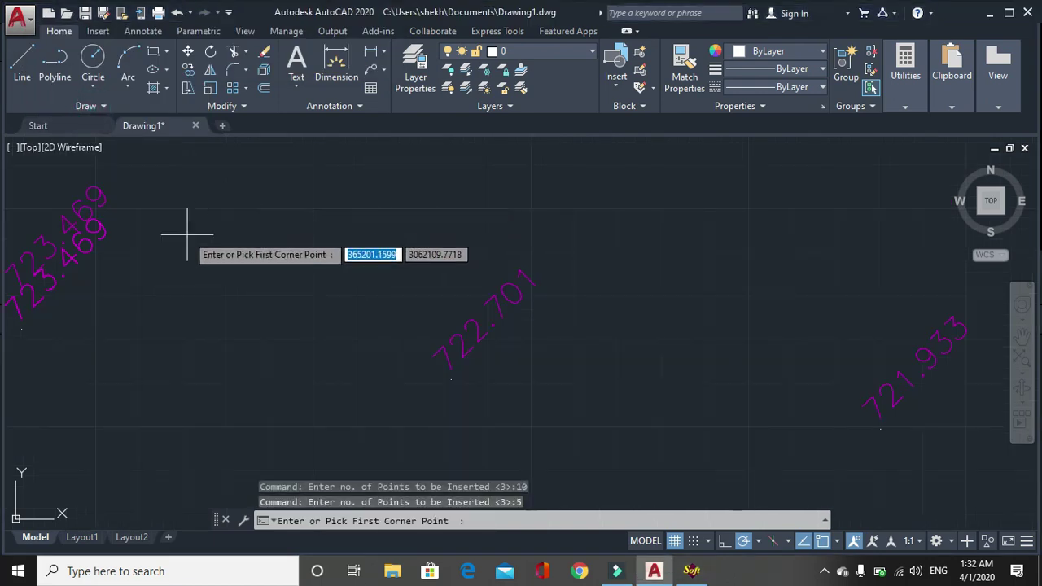
{"action": "scroll", "coordinate": [89, 296], "scroll_direction": "up", "scroll_amount": 5}
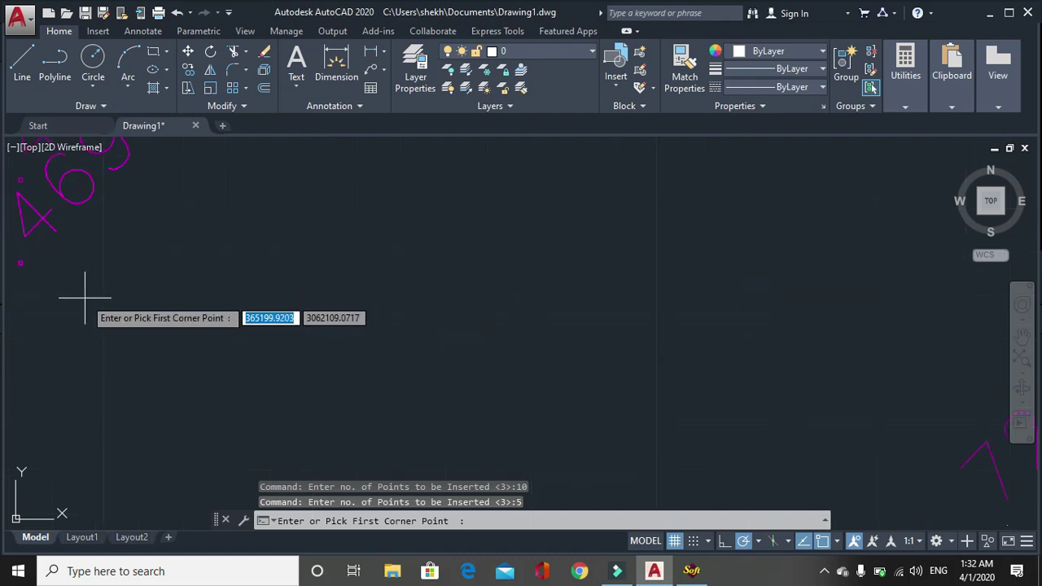
{"action": "left_click", "coordinate": [245, 352]}
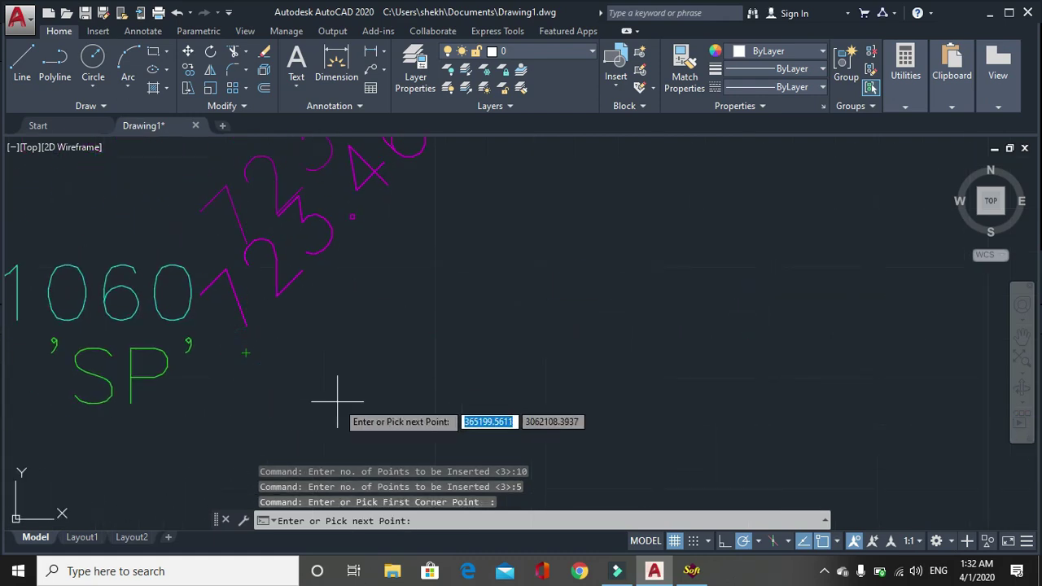
Step: Zoom in on point 654 ('SP', 731.72), end the point-entry prompt, then zoom back out
{"action": "scroll", "coordinate": [337, 402], "scroll_direction": "down", "scroll_amount": 8}
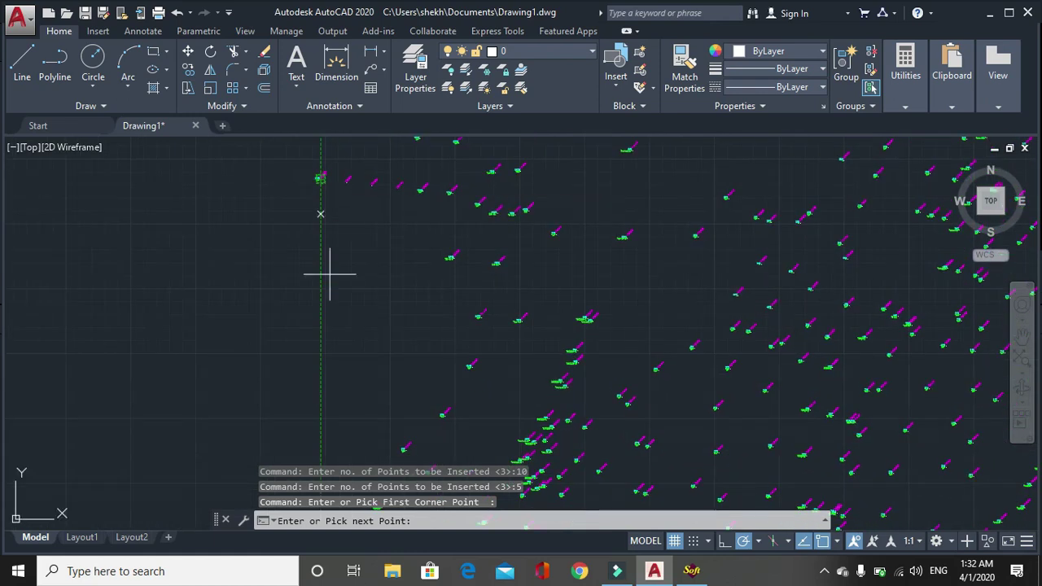
{"action": "scroll", "coordinate": [355, 373], "scroll_direction": "down", "scroll_amount": 5}
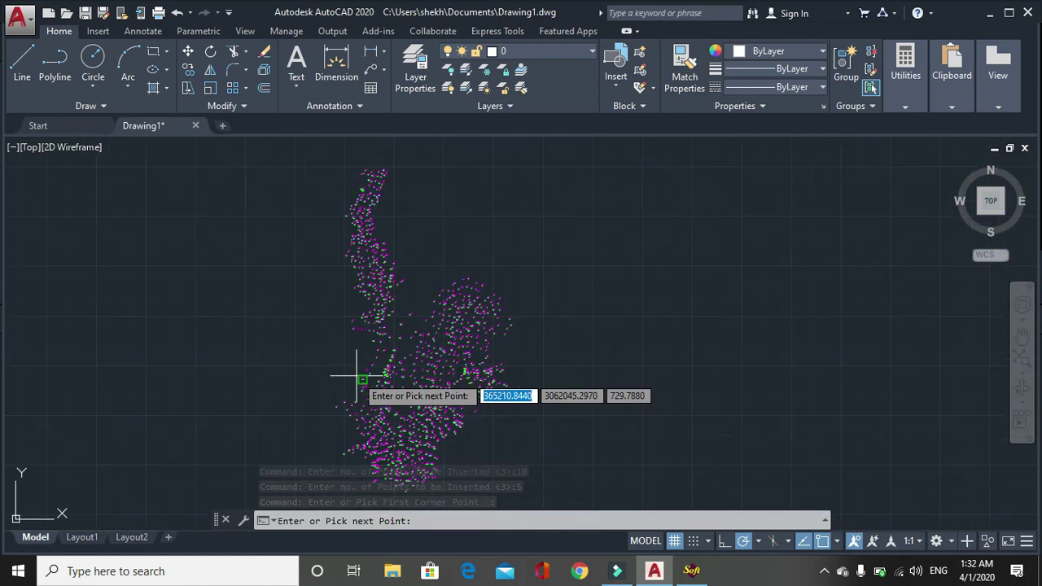
{"action": "scroll", "coordinate": [355, 377], "scroll_direction": "up", "scroll_amount": 8}
{"action": "middle_click_drag", "start_coordinate": [315, 418], "coordinate": [349, 365]}
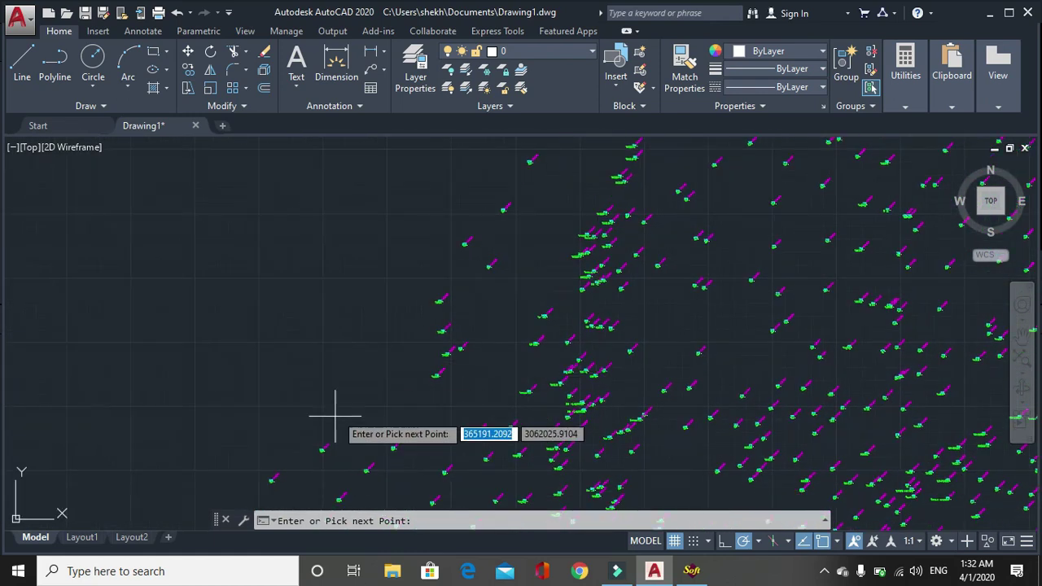
{"action": "scroll", "coordinate": [302, 456], "scroll_direction": "up", "scroll_amount": 6}
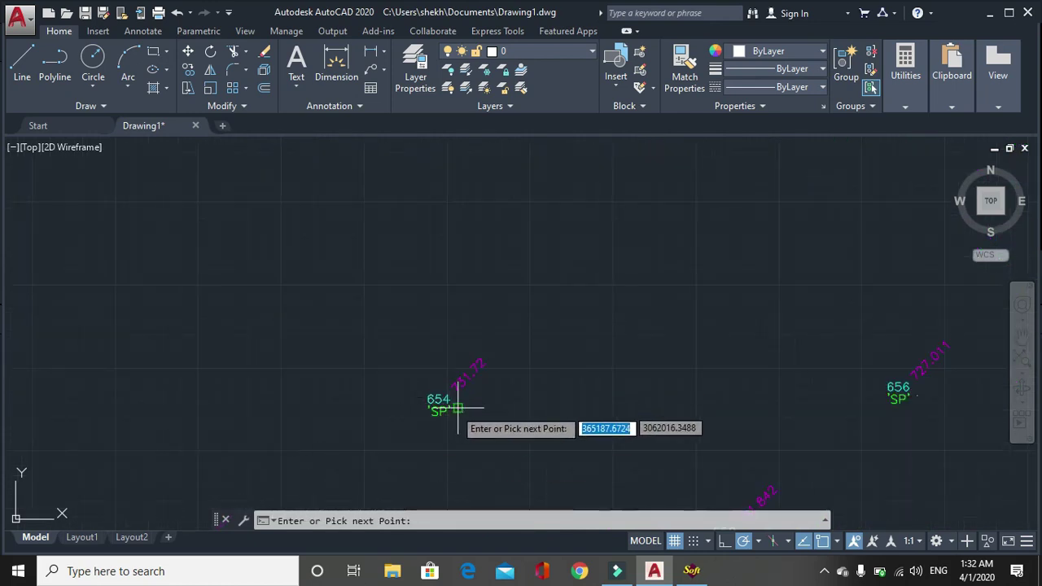
{"action": "scroll", "coordinate": [458, 409], "scroll_direction": "up", "scroll_amount": 3}
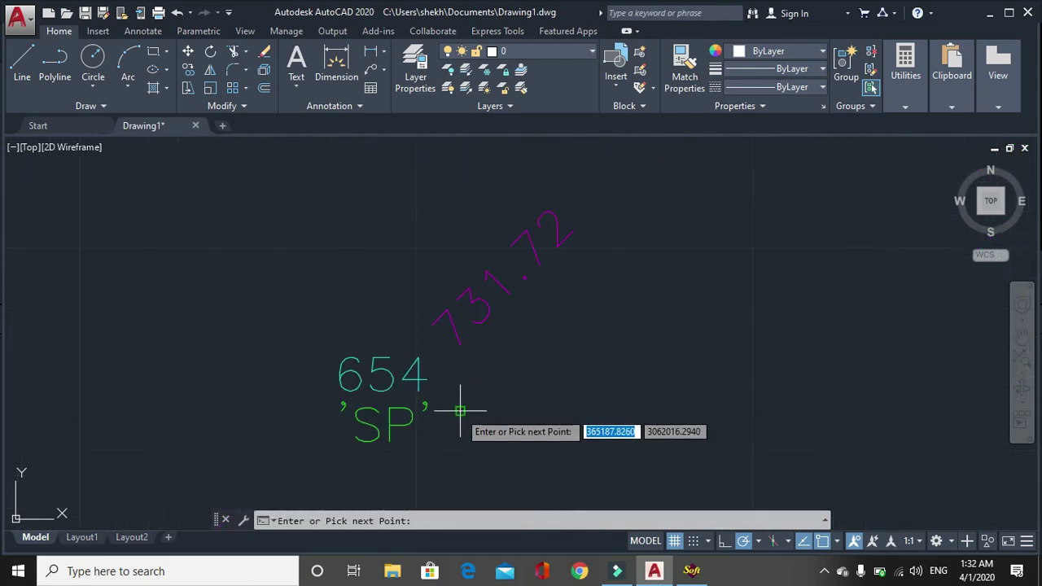
{"action": "key", "text": "Return"}
{"action": "scroll", "coordinate": [444, 414], "scroll_direction": "down", "scroll_amount": 6}
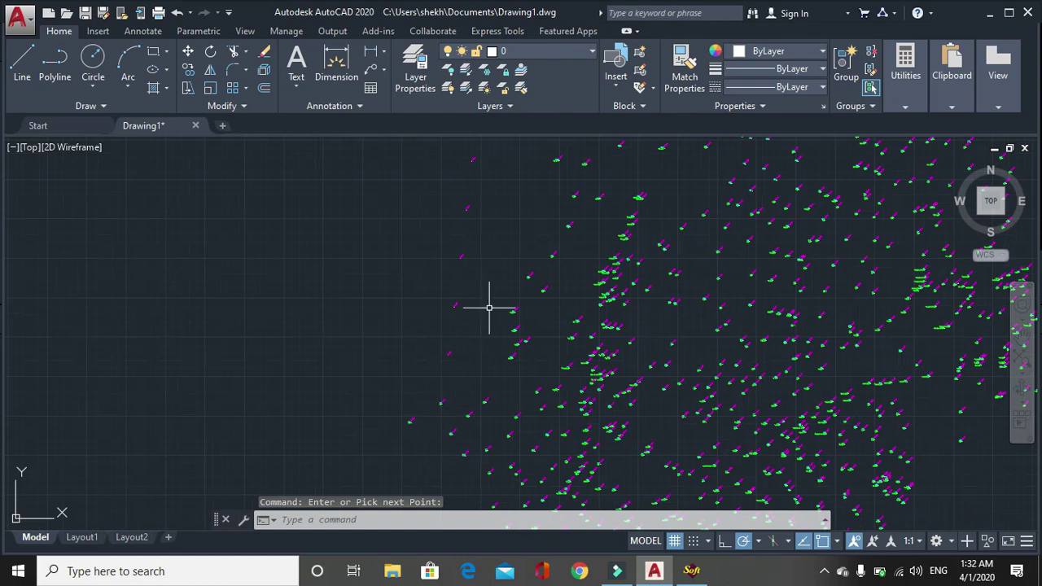
{"action": "scroll", "coordinate": [490, 308], "scroll_direction": "down", "scroll_amount": 3}
{"action": "scroll", "coordinate": [442, 309], "scroll_direction": "up", "scroll_amount": 5}
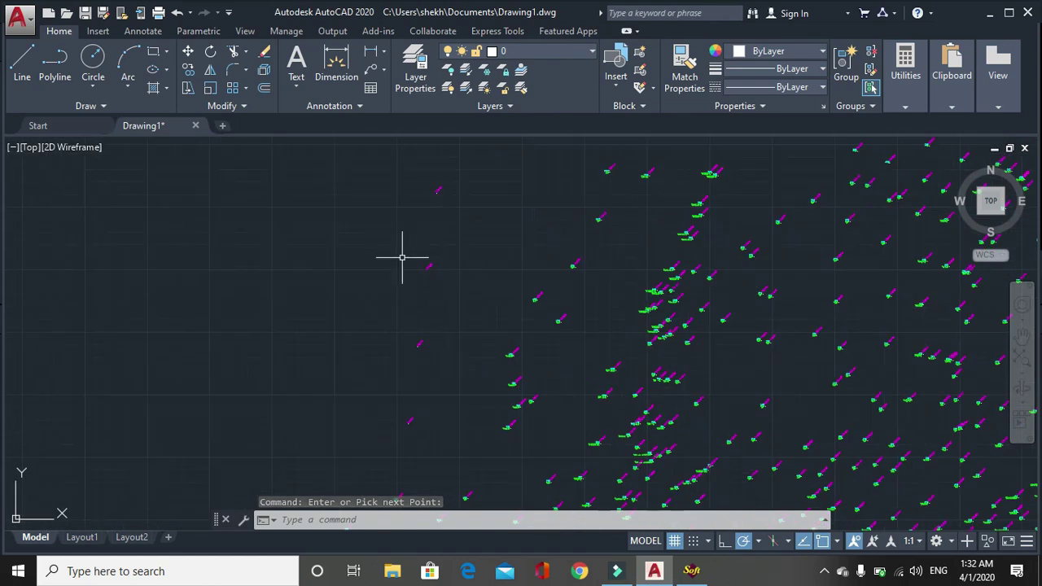
{"action": "scroll", "coordinate": [442, 221], "scroll_direction": "up", "scroll_amount": 4}
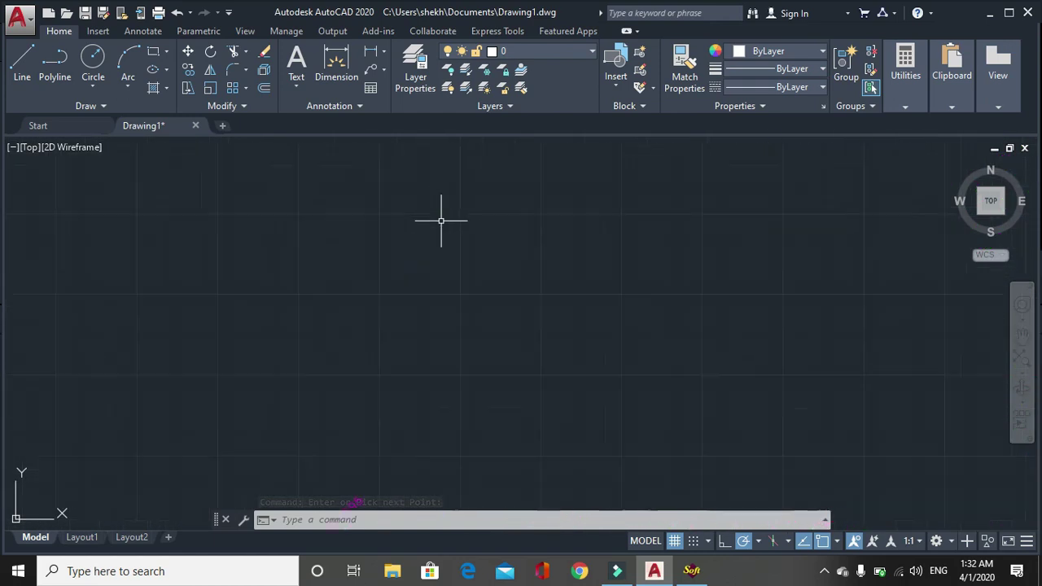
{"action": "scroll", "coordinate": [415, 346], "scroll_direction": "down", "scroll_amount": 3}
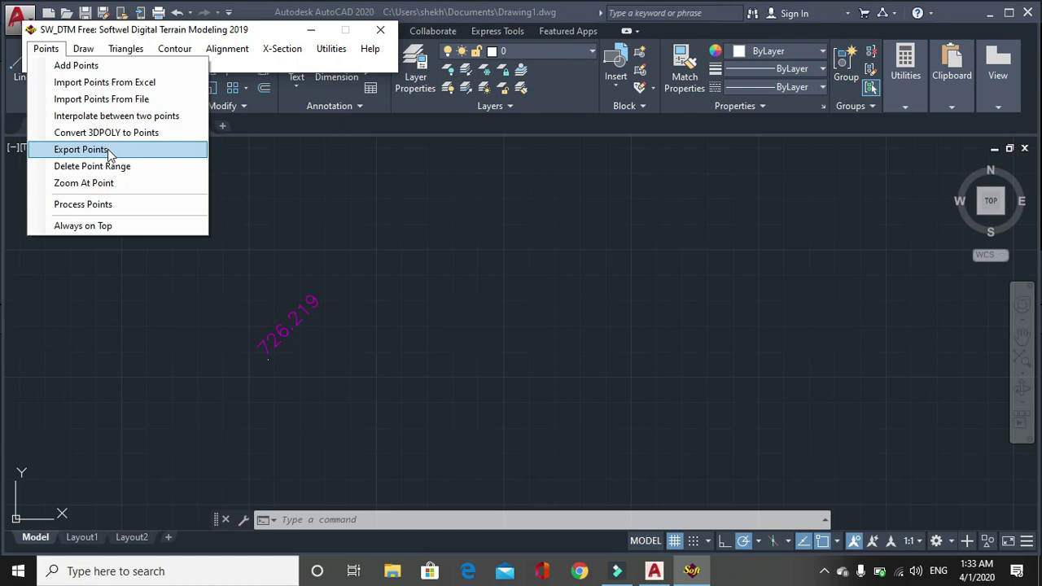
Step: Review the Export Points formats (txt, prn, csv, xyz), then cancel without saving a file
{"action": "left_click", "coordinate": [107, 149]}
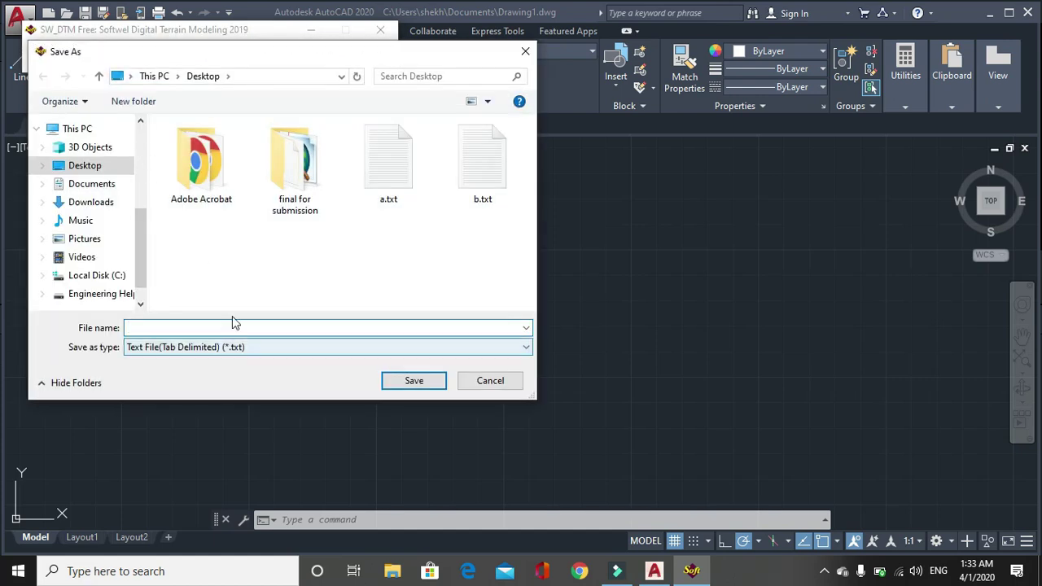
{"action": "left_click", "coordinate": [233, 331]}
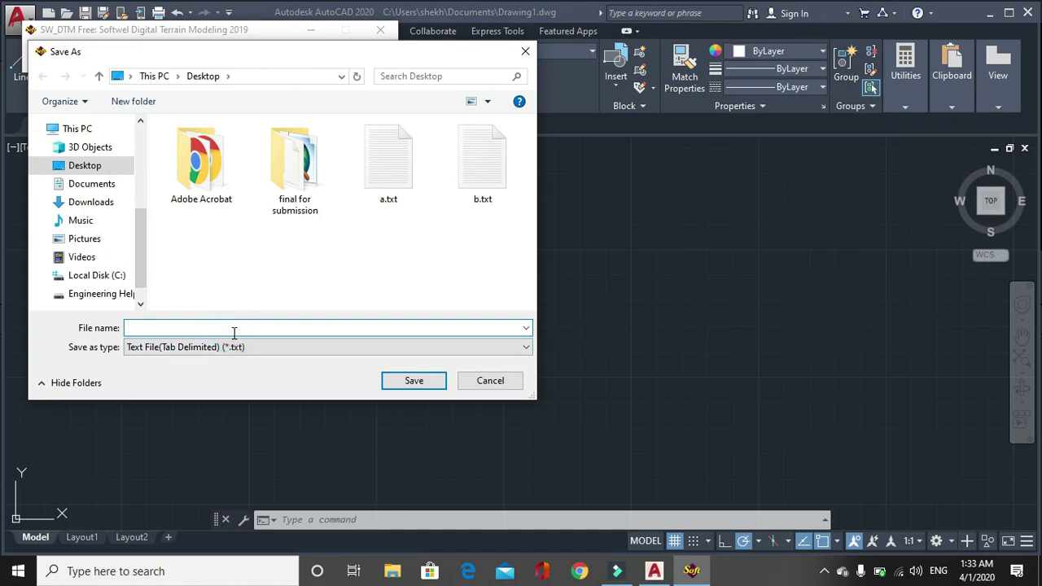
{"action": "type", "text": "se"}
{"action": "left_click", "coordinate": [238, 347]}
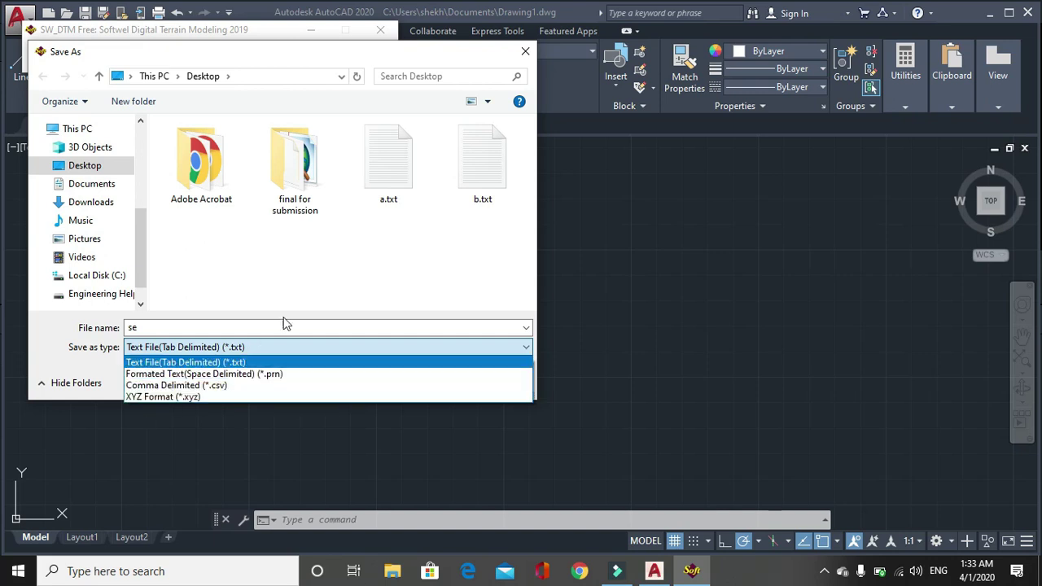
{"action": "left_click", "coordinate": [321, 261]}
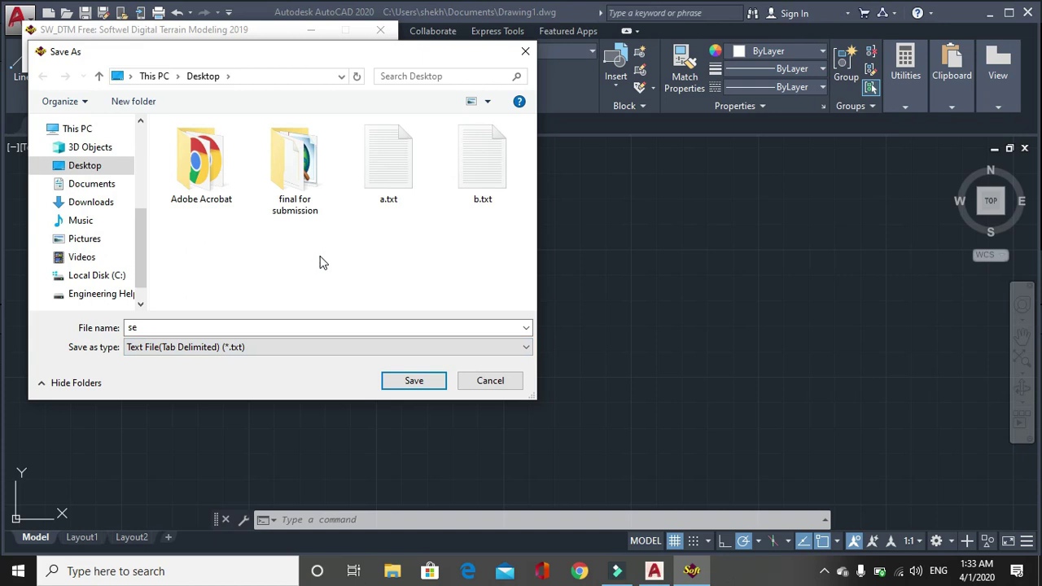
{"action": "left_click", "coordinate": [494, 381]}
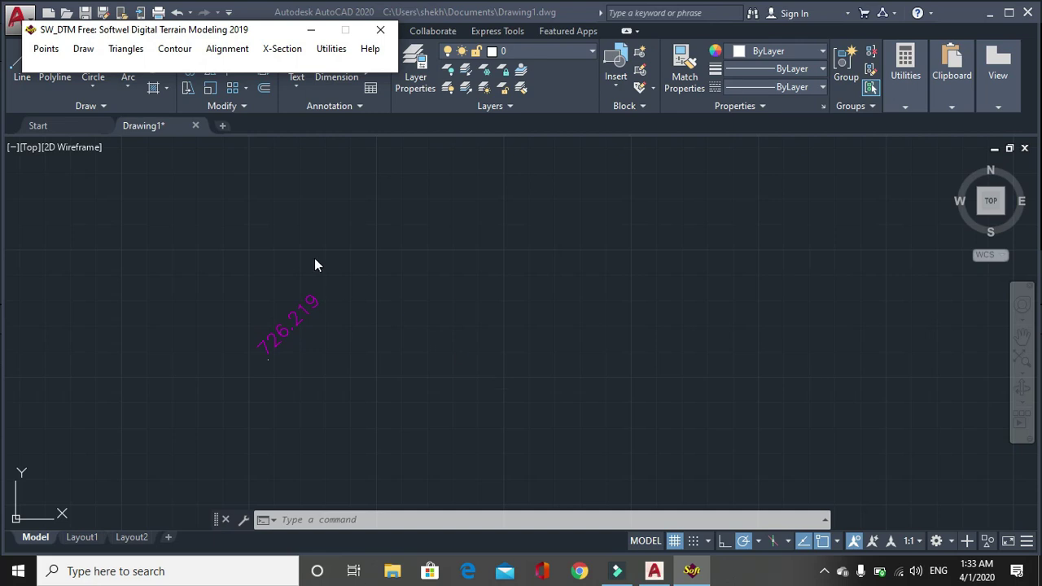
Step: Delete survey points 10 through 20 and acknowledge the 11 Points Deleted message
{"action": "left_click", "coordinate": [49, 50]}
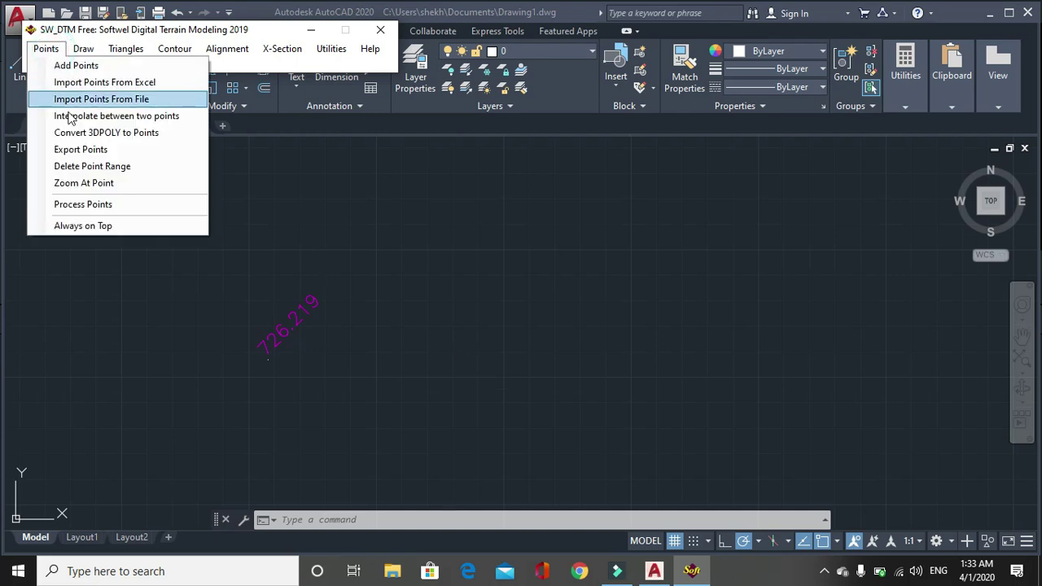
{"action": "left_click", "coordinate": [92, 166]}
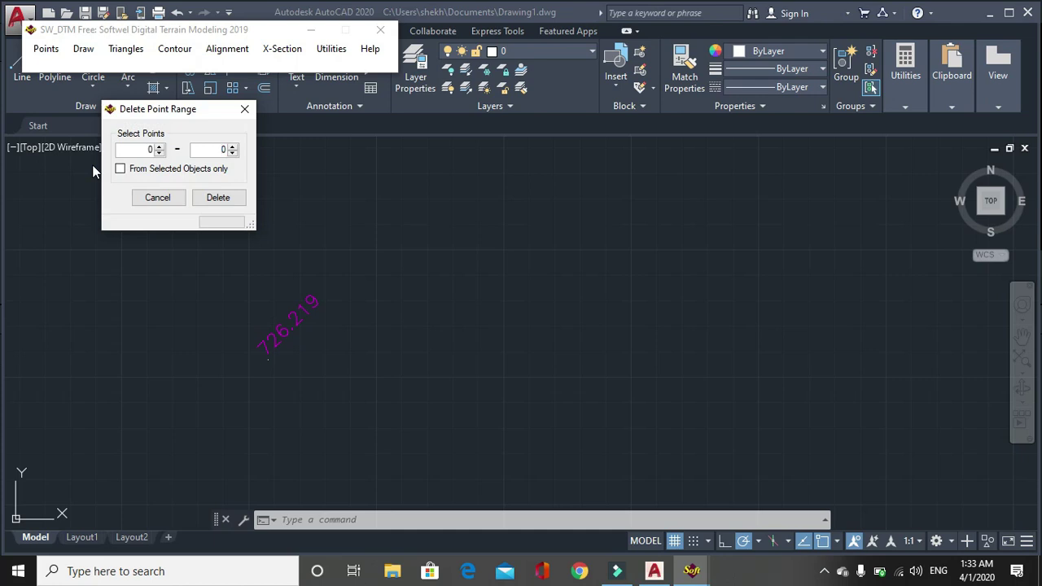
{"action": "double_click", "coordinate": [149, 149]}
{"action": "key", "text": "BackSpace"}
{"action": "type", "text": "10"}
{"action": "left_click", "coordinate": [221, 148]}
{"action": "type", "text": "2"}
{"action": "left_click", "coordinate": [226, 201]}
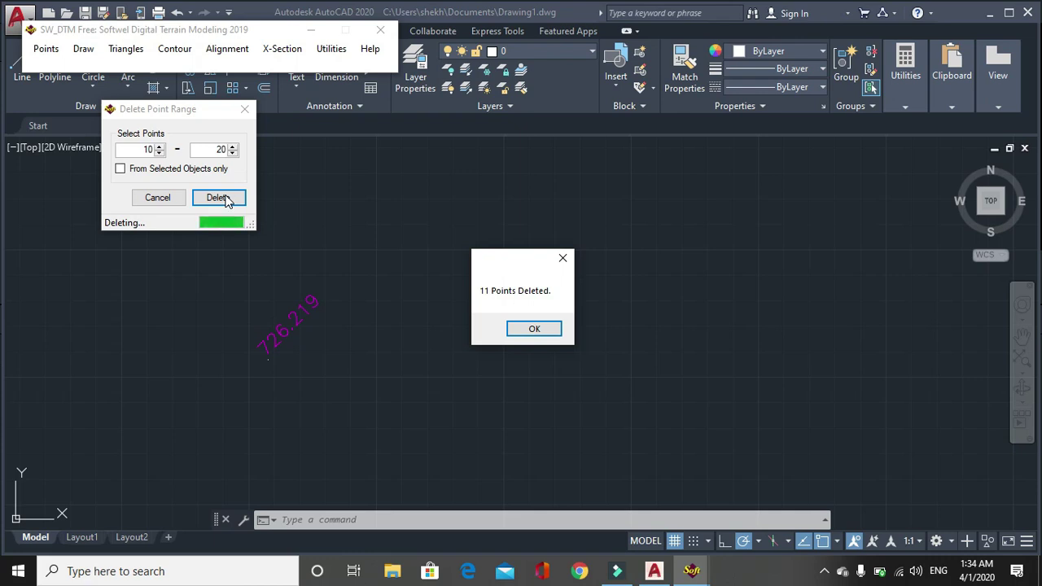
{"action": "left_click", "coordinate": [511, 328]}
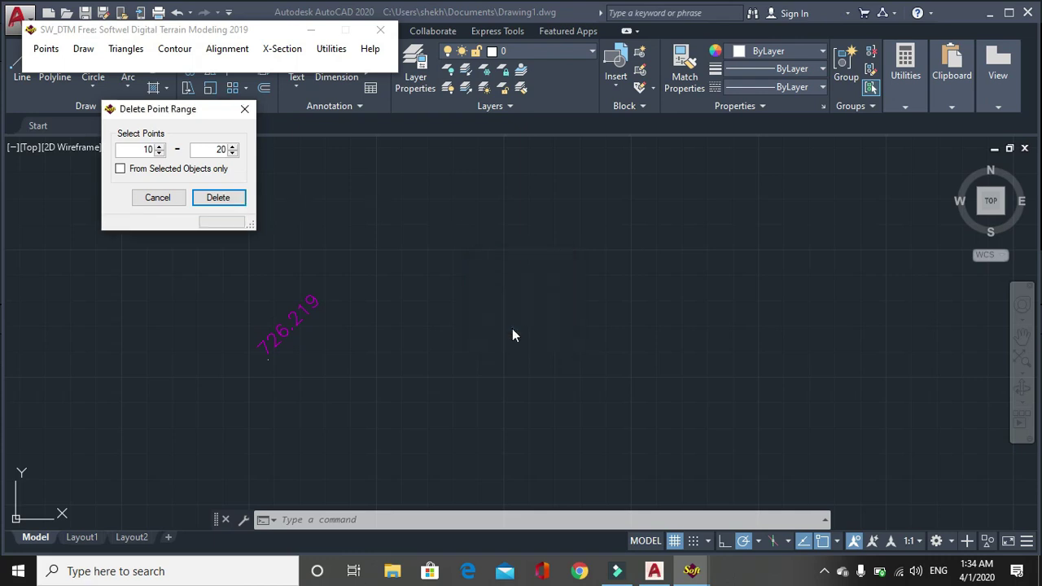
Step: Close Delete Point Range and zoom the view to survey point 26
{"action": "left_click", "coordinate": [245, 108]}
{"action": "left_click", "coordinate": [45, 49]}
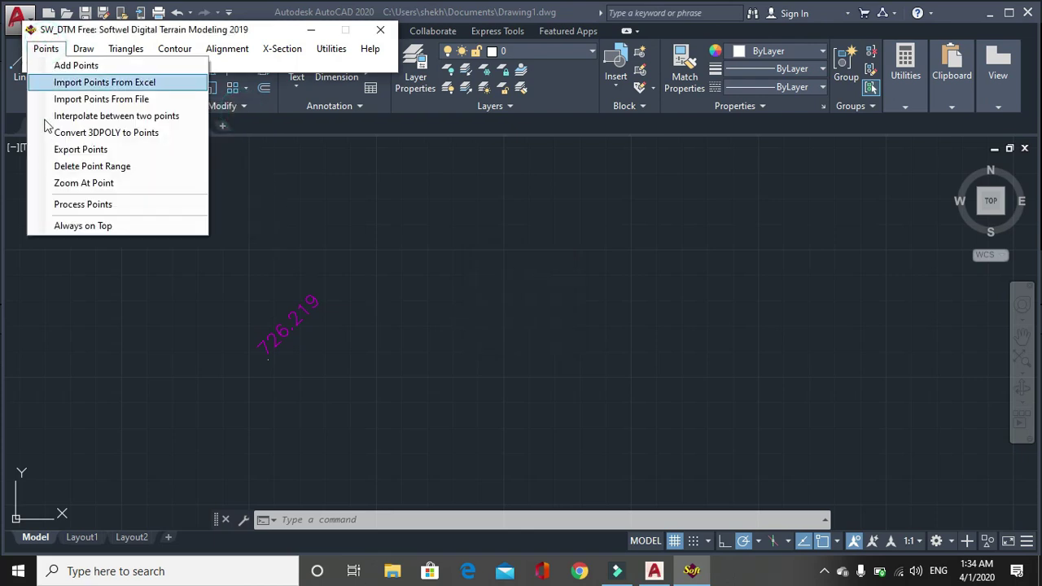
{"action": "left_click", "coordinate": [84, 183]}
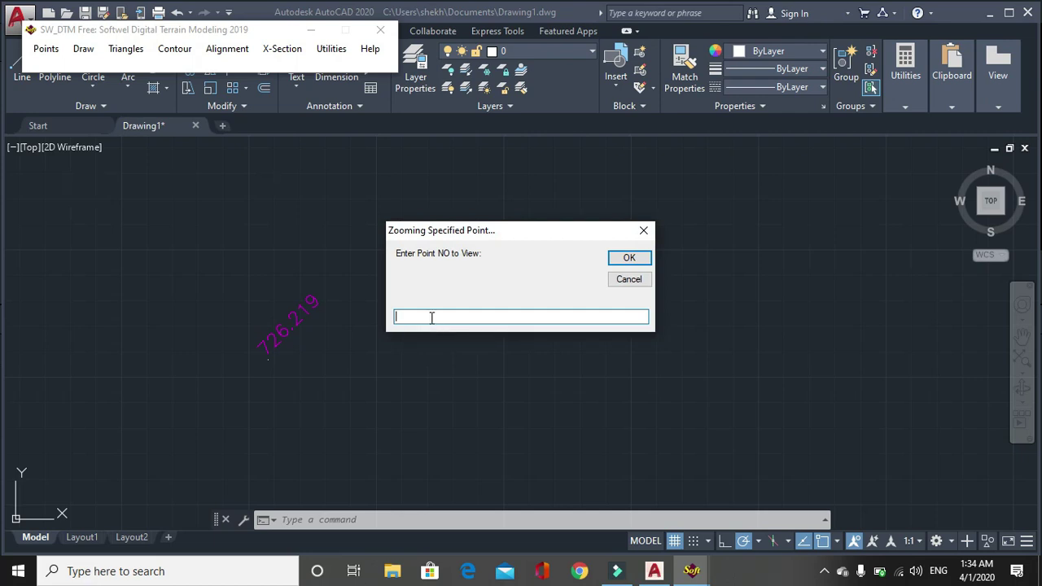
{"action": "type", "text": "26"}
{"action": "key", "text": "Return"}
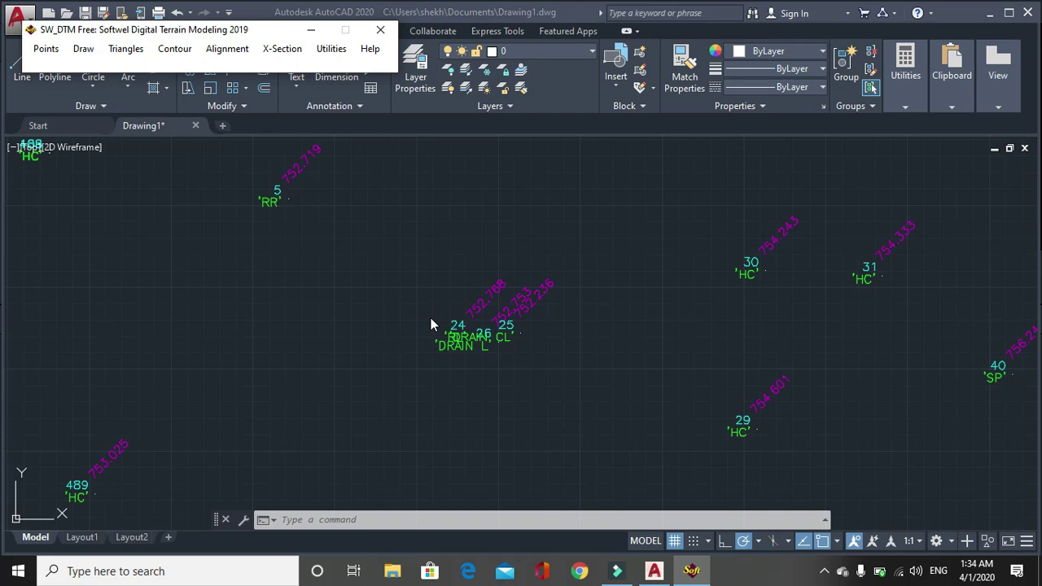
Step: Reopen Zoom At Point and dismiss it without zooming
{"action": "left_click", "coordinate": [46, 48]}
{"action": "left_click", "coordinate": [88, 184]}
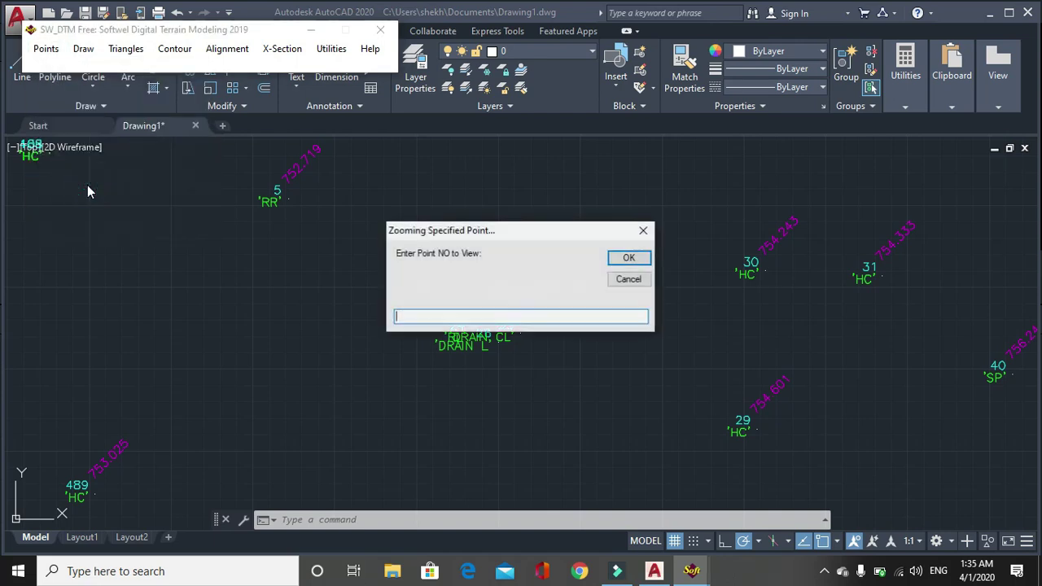
{"action": "left_click", "coordinate": [644, 230]}
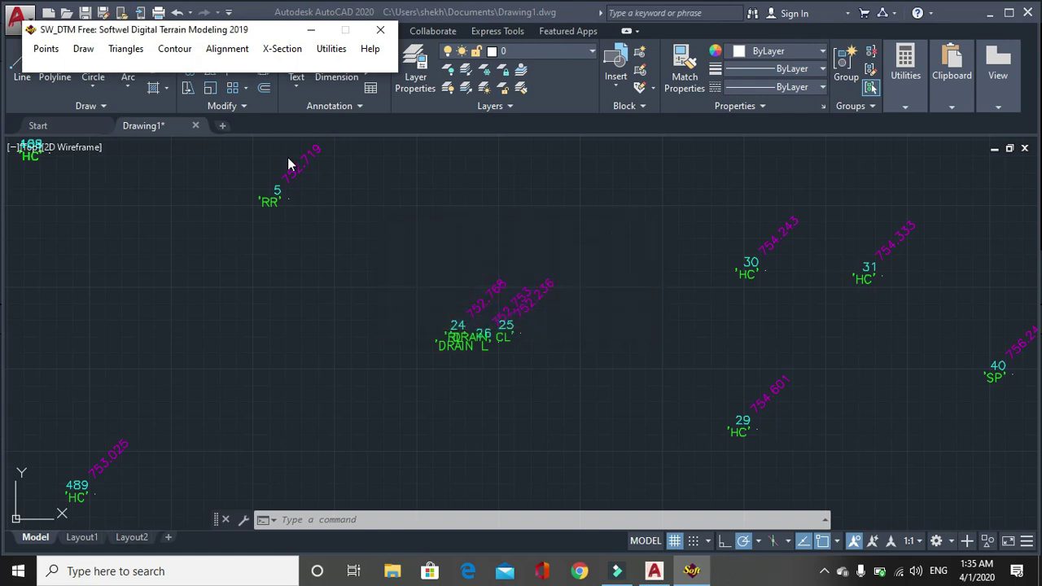
Step: Run Process Points in Selected Points mode, ready to pick the area's first corner
{"action": "left_click", "coordinate": [45, 48]}
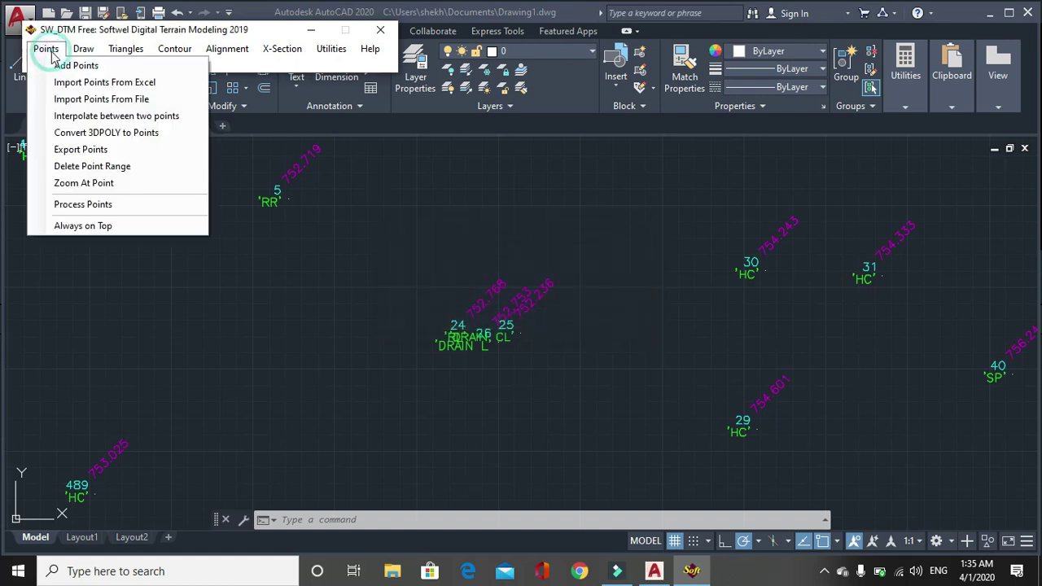
{"action": "left_click", "coordinate": [85, 204]}
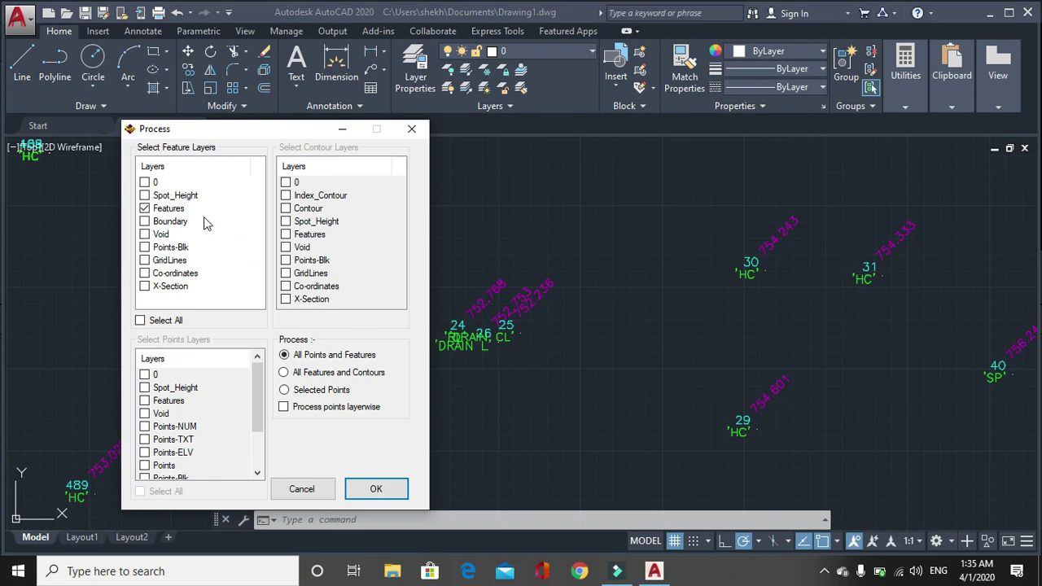
{"action": "left_click", "coordinate": [321, 376]}
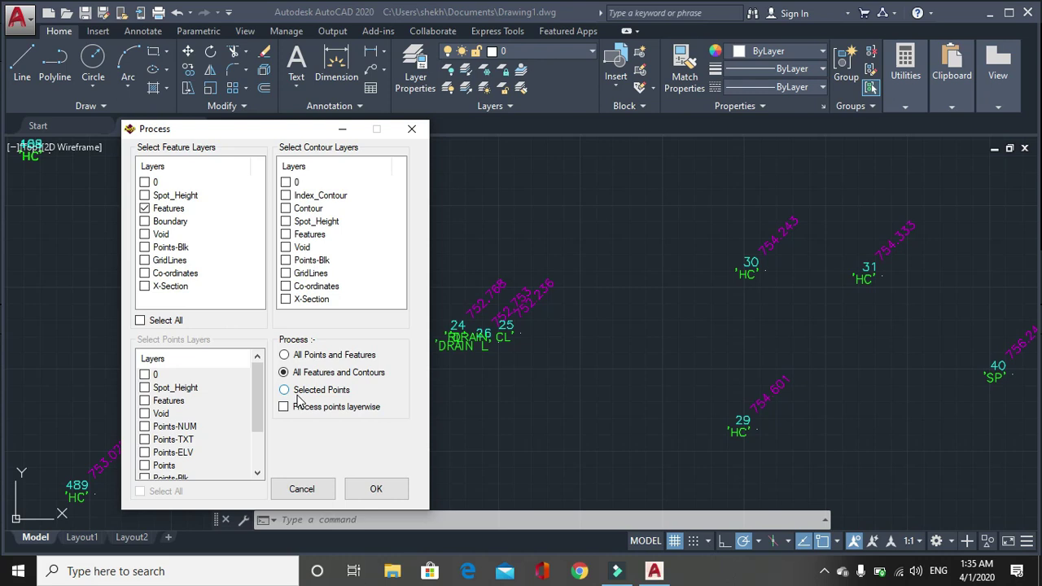
{"action": "left_click", "coordinate": [298, 395]}
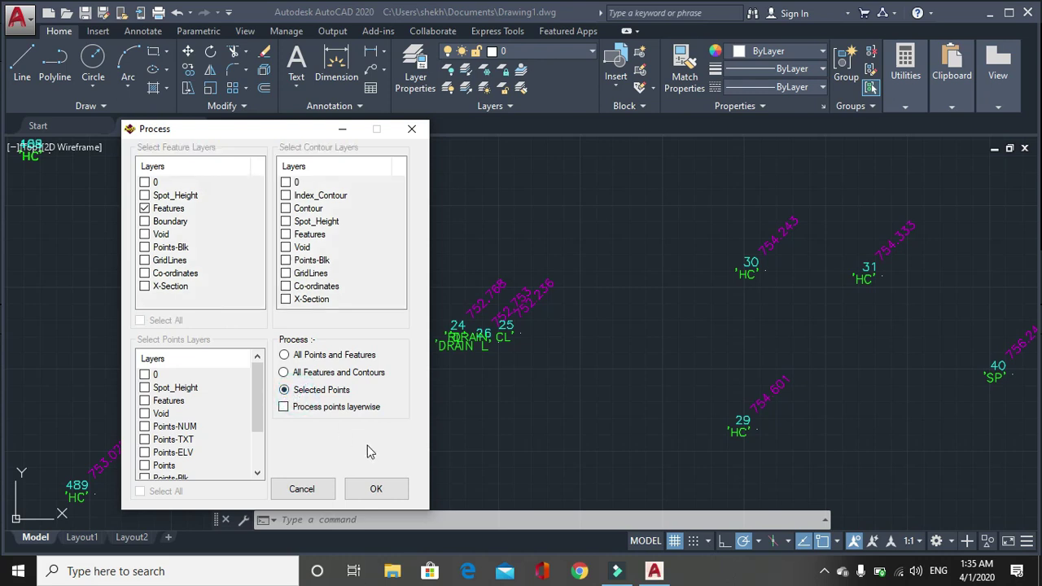
{"action": "left_click", "coordinate": [376, 490]}
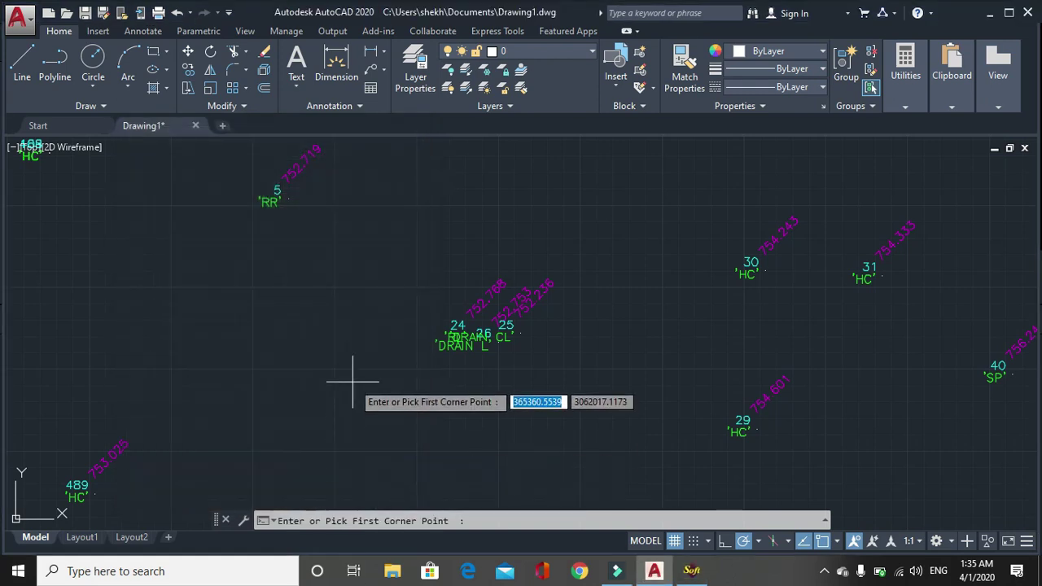
Step: Process the survey points inside a window across the middle of the cloud and acknowledge success
{"action": "left_click", "coordinate": [353, 380]}
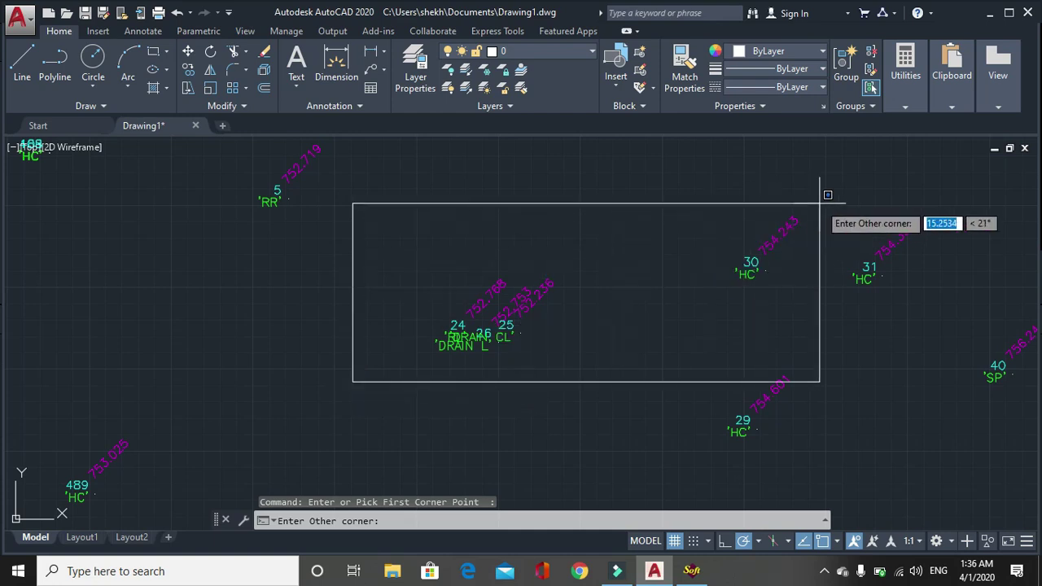
{"action": "scroll", "coordinate": [819, 198], "scroll_direction": "down", "scroll_amount": 5}
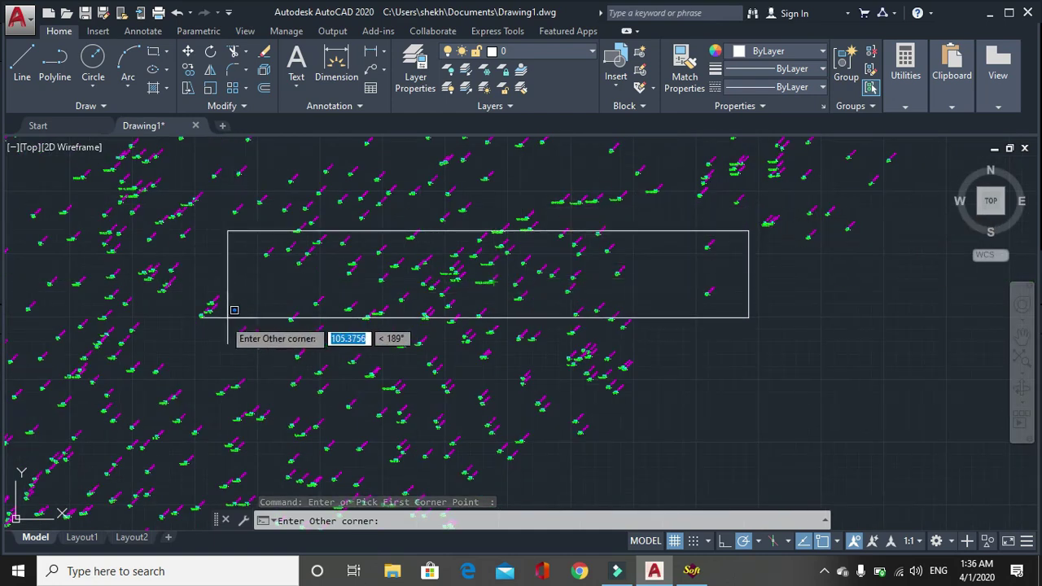
{"action": "left_click", "coordinate": [146, 374]}
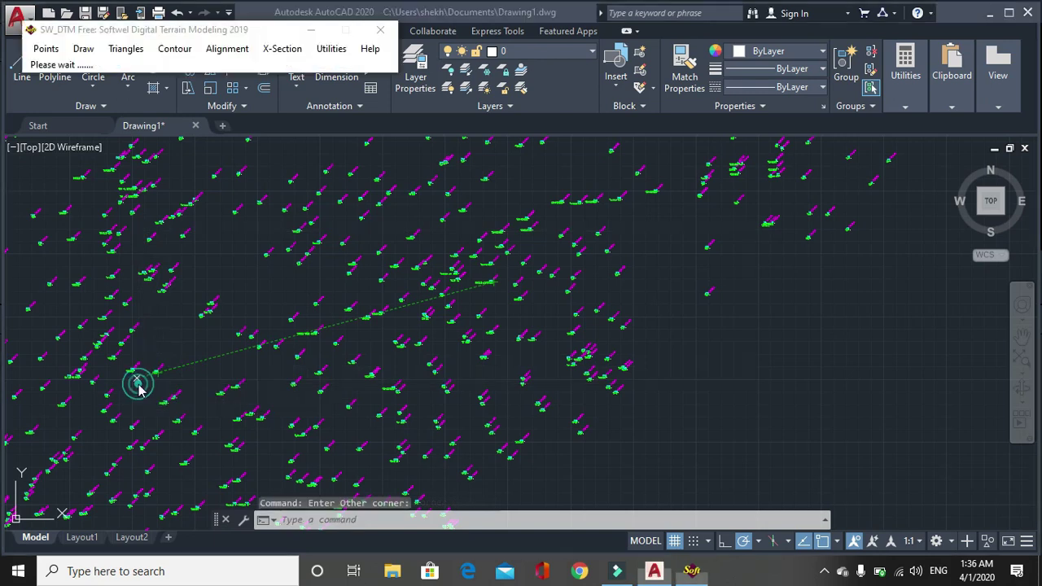
{"action": "left_click", "coordinate": [562, 341]}
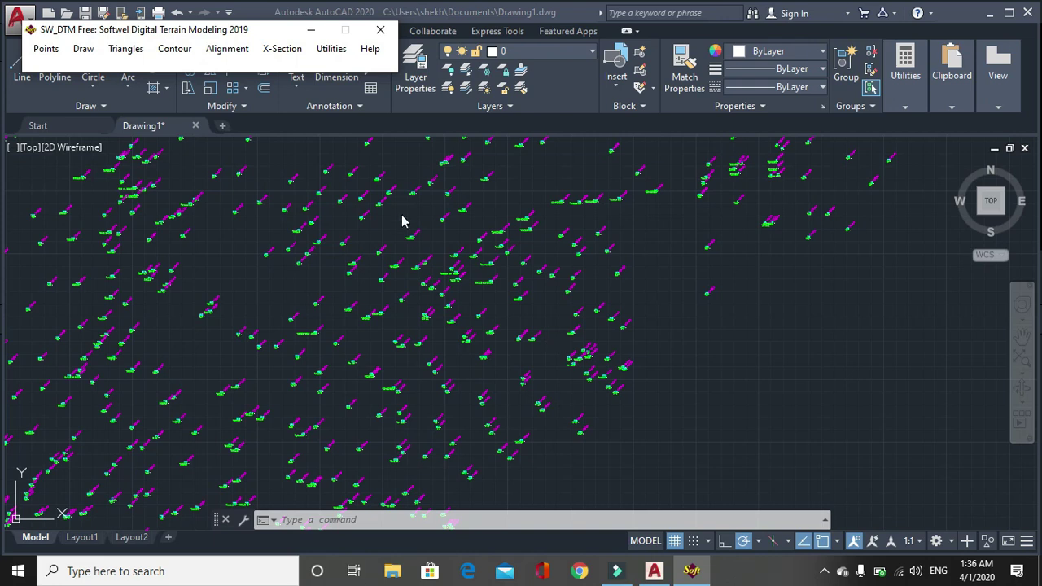
{"action": "left_click", "coordinate": [83, 50]}
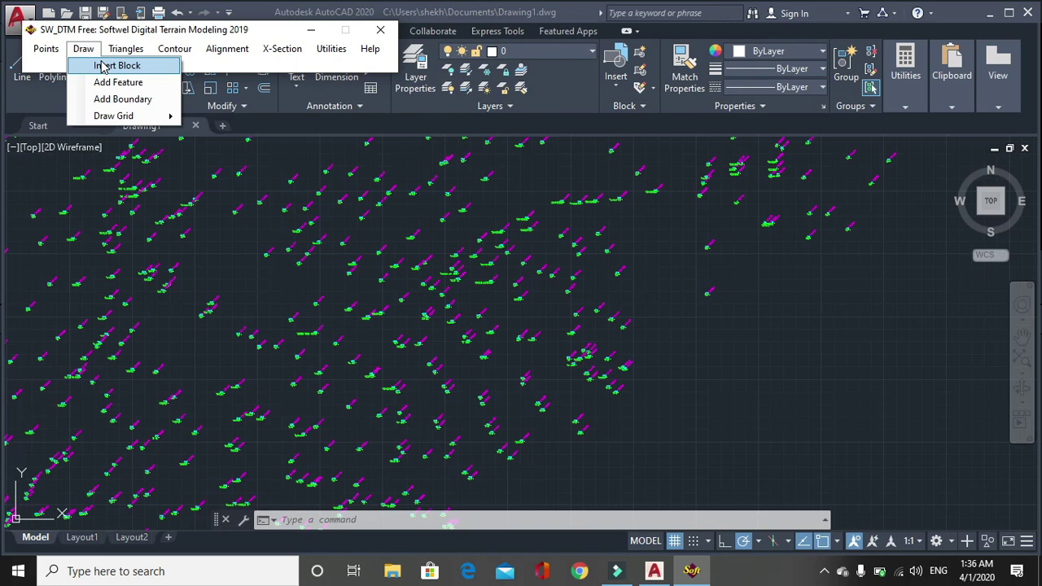
Step: Cancel the SW_DTM block insertion prompt without entering a block name
{"action": "left_click", "coordinate": [103, 66]}
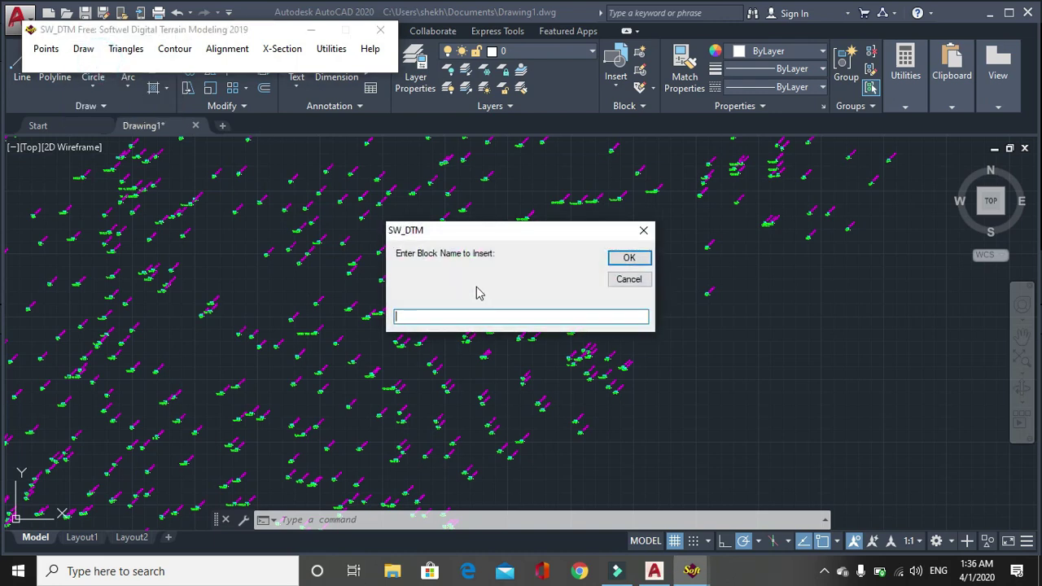
{"action": "key", "text": "Return"}
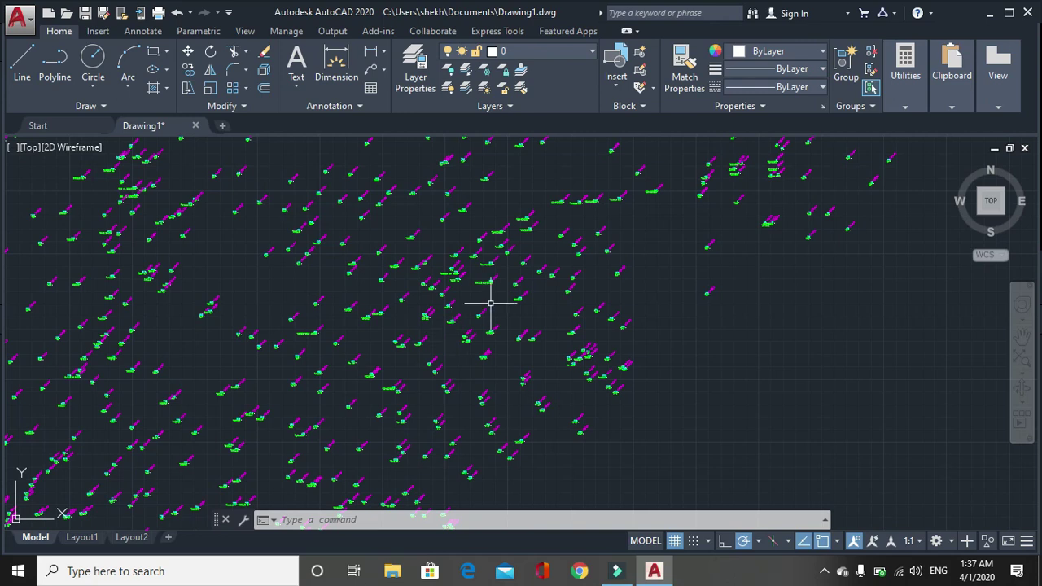
Step: Draw an Add Feature 3D polyline around the small group of points near the drawing's middle
{"action": "key", "text": "super"}
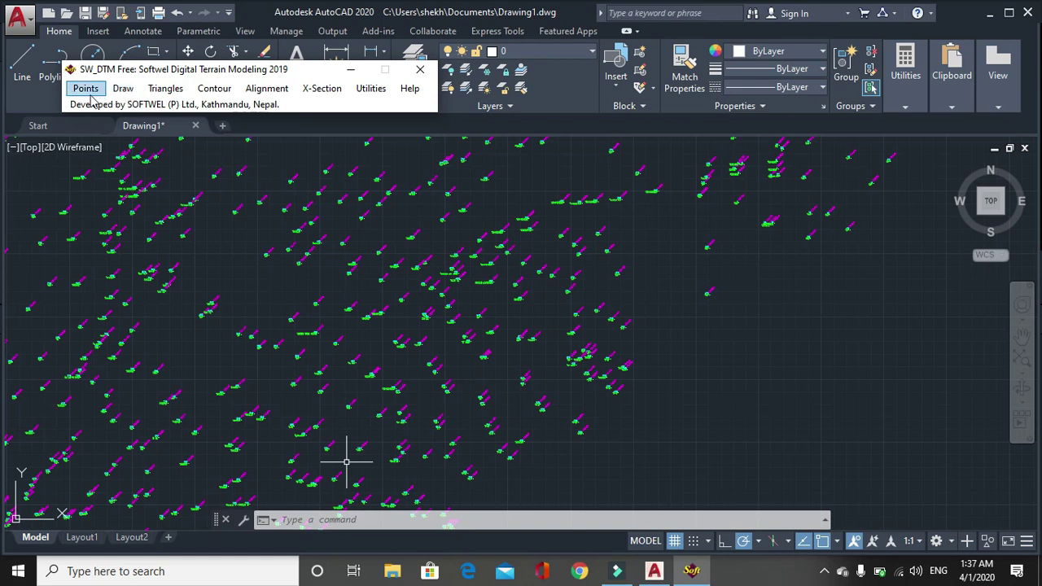
{"action": "left_click", "coordinate": [124, 88]}
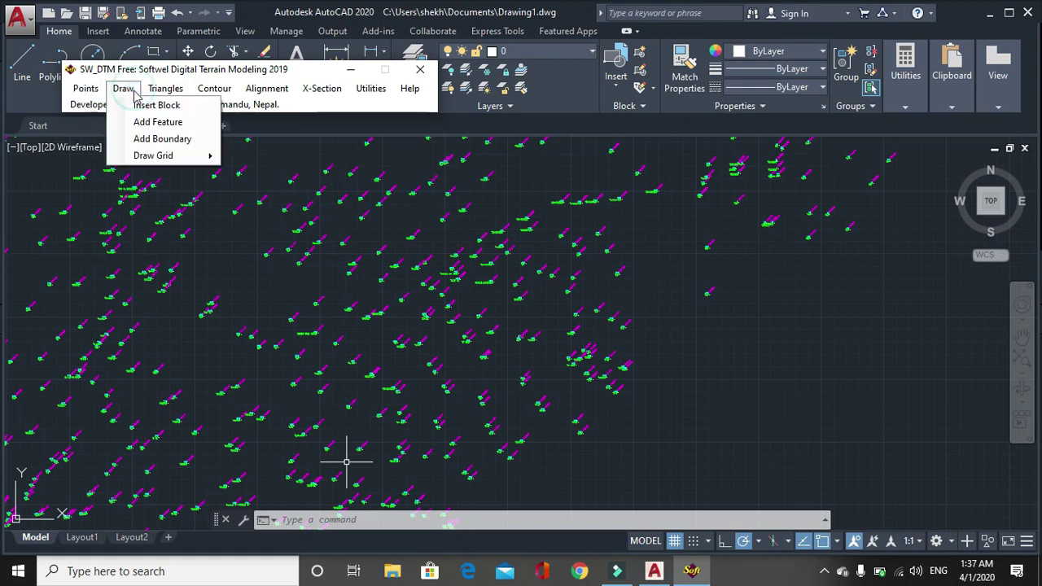
{"action": "left_click", "coordinate": [173, 122]}
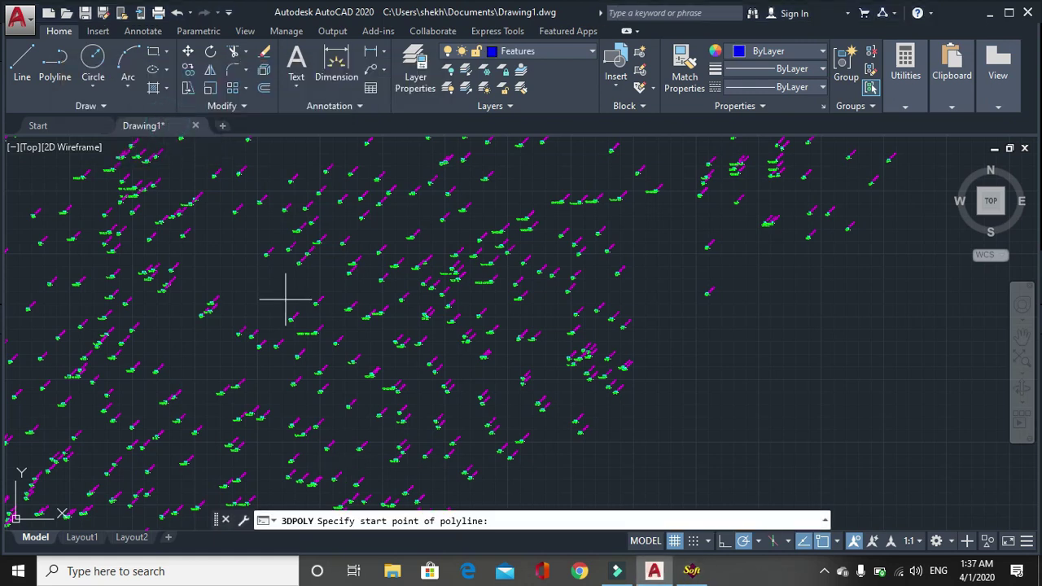
{"action": "scroll", "coordinate": [285, 299], "scroll_direction": "down", "scroll_amount": 5}
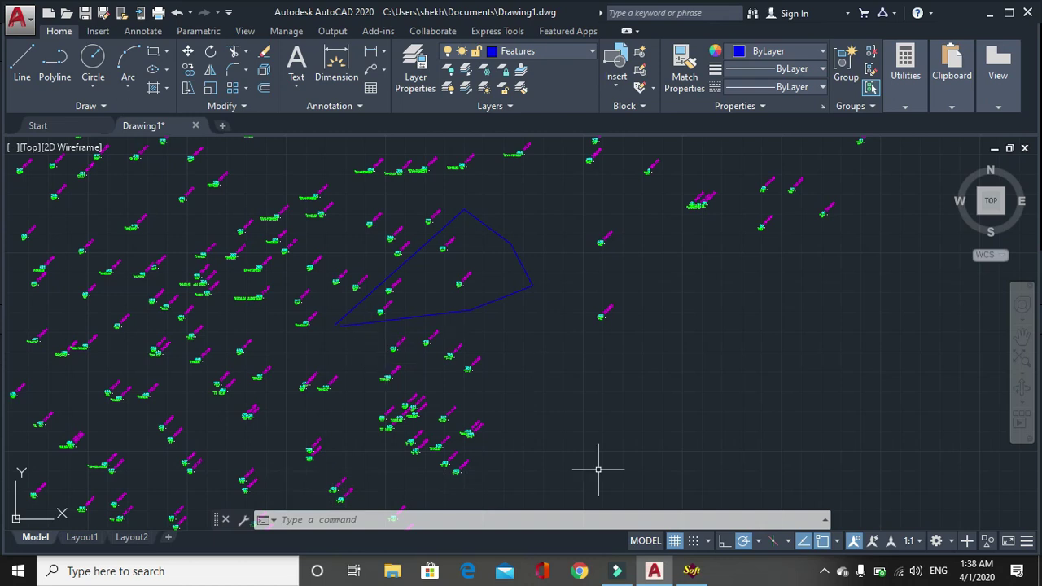
{"action": "left_click", "coordinate": [692, 571]}
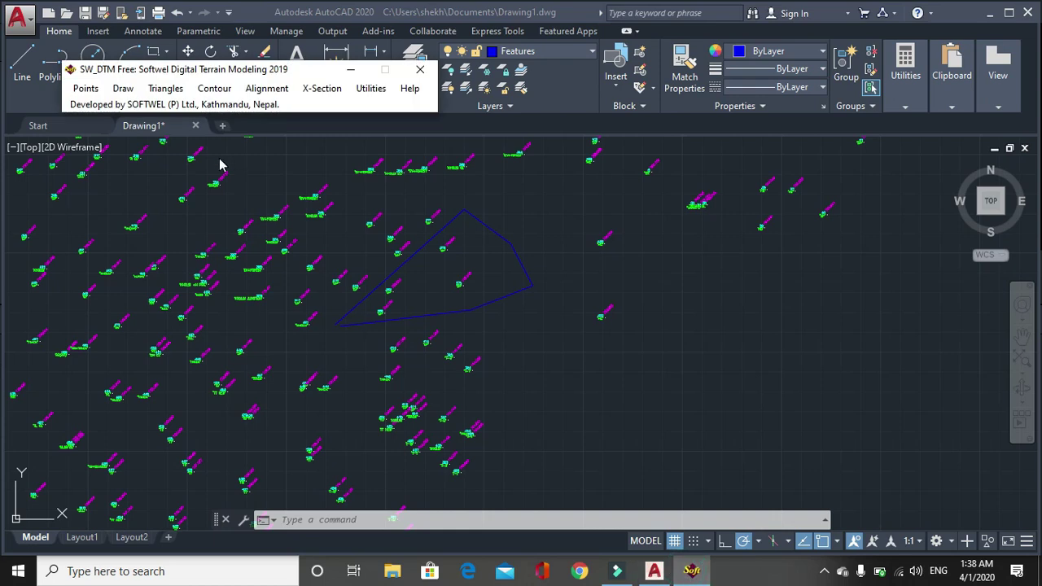
Step: Start a grid with grid lines at a 50-unit interval, keeping the default label text height
{"action": "left_click_drag", "start_coordinate": [124, 77], "coordinate": [124, 82]}
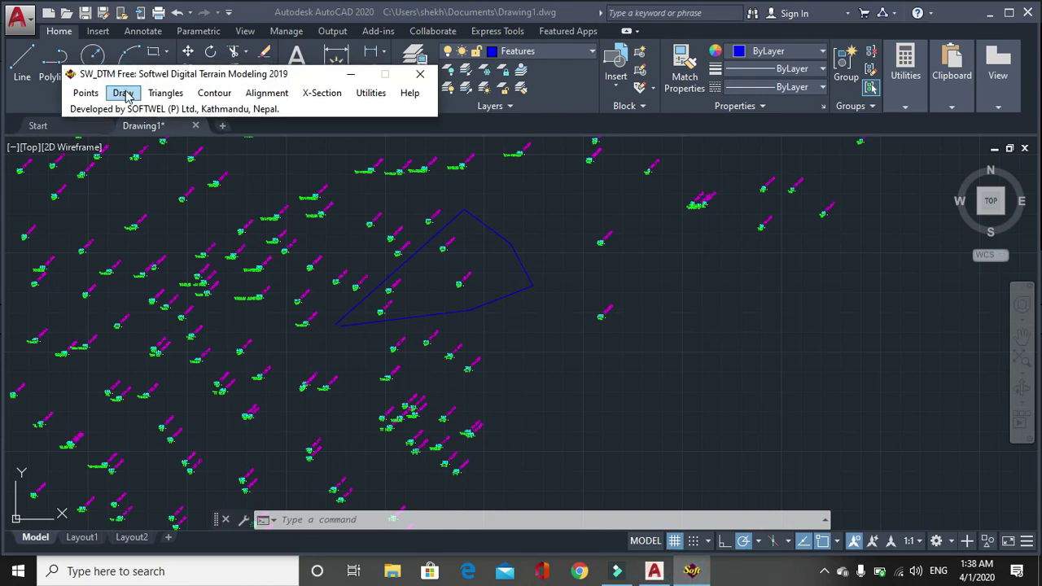
{"action": "left_click", "coordinate": [123, 92]}
{"action": "left_click", "coordinate": [161, 144]}
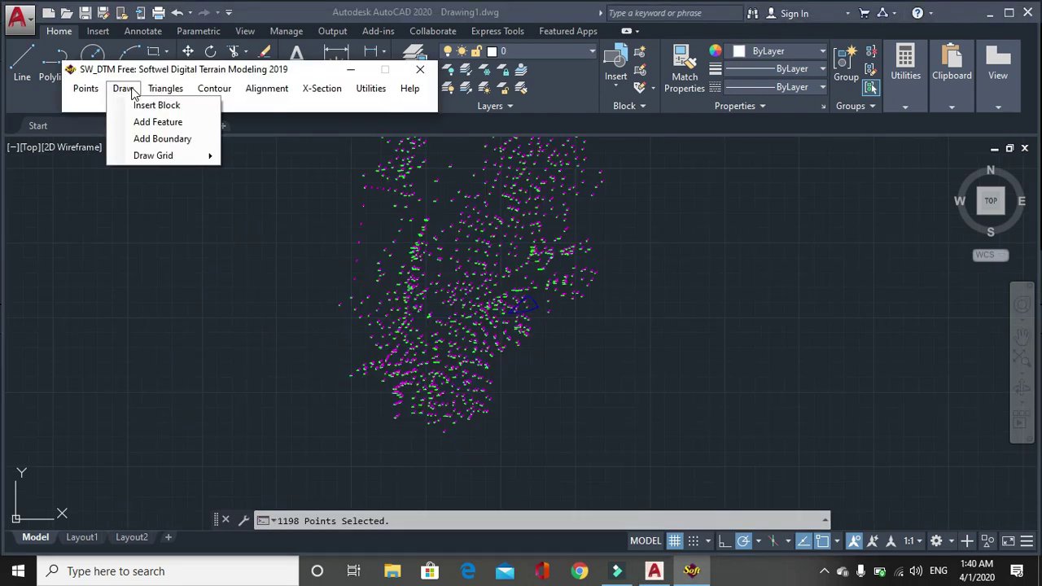
{"action": "mouse_move", "coordinate": [153, 156]}
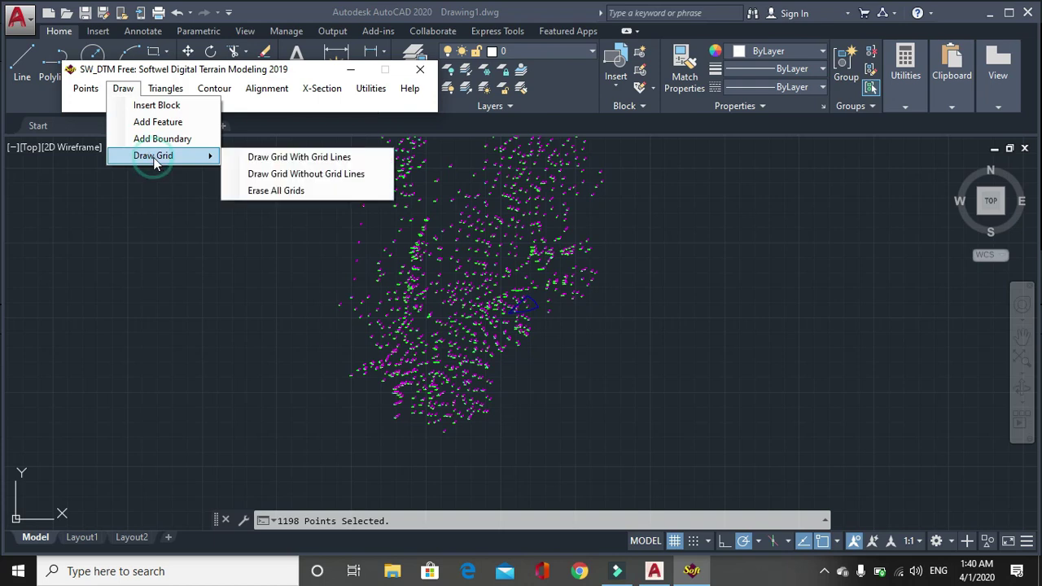
{"action": "left_click", "coordinate": [272, 158]}
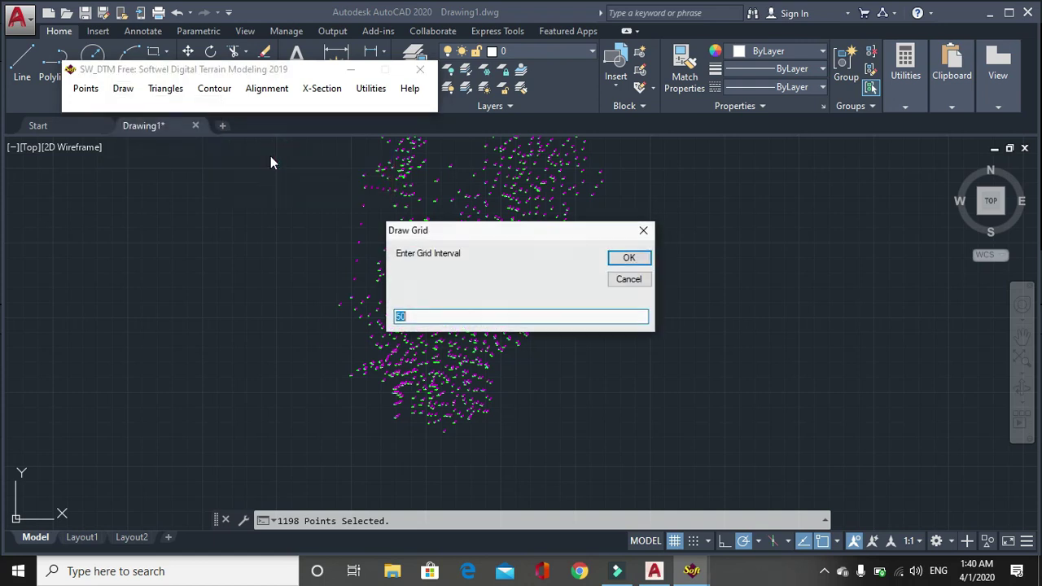
{"action": "left_click", "coordinate": [425, 319]}
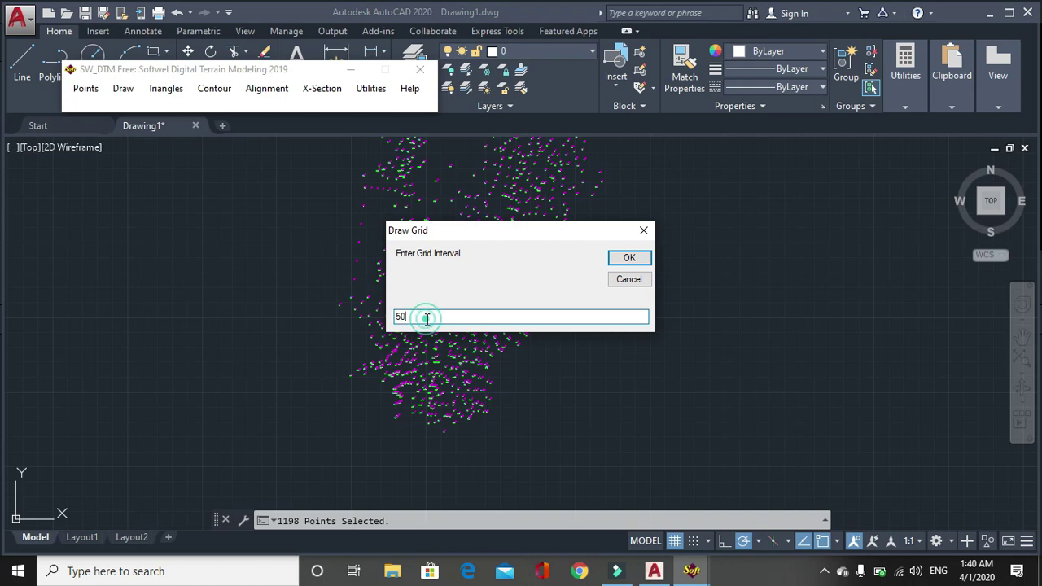
{"action": "left_click", "coordinate": [643, 258]}
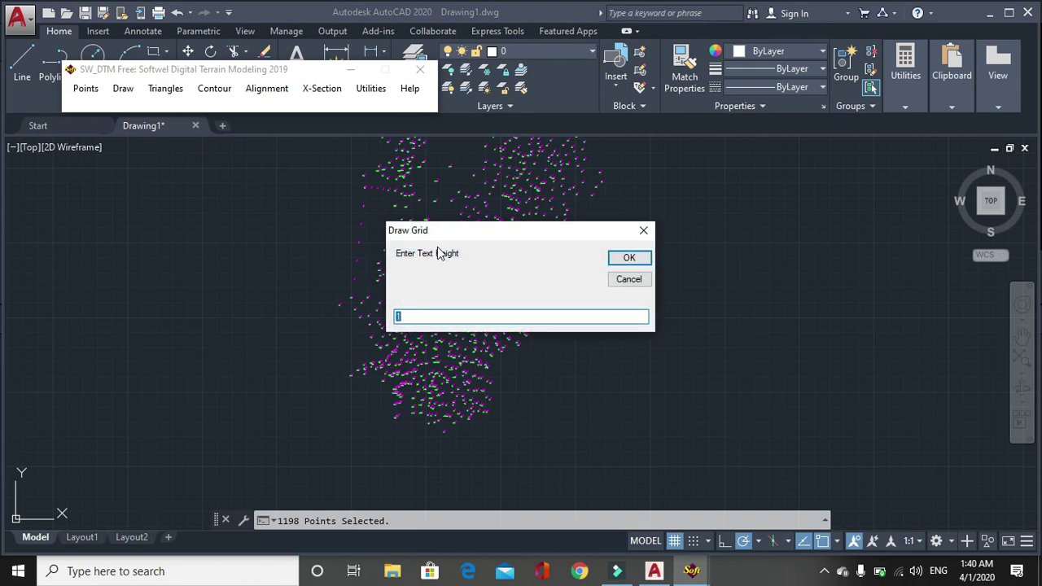
{"action": "left_click", "coordinate": [629, 258]}
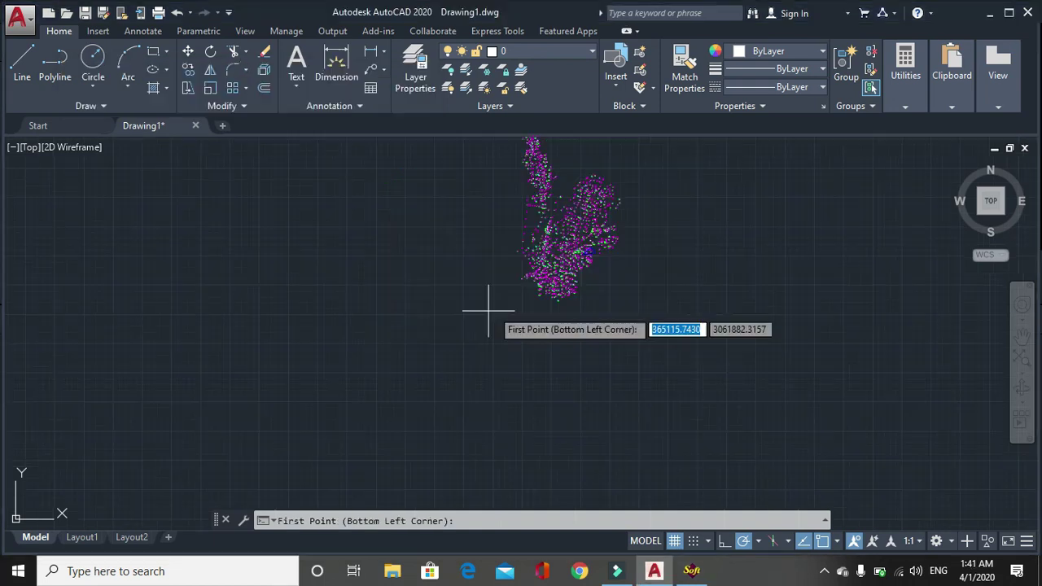
Step: Place the grid from a bottom-left to a top-right corner over the survey points
{"action": "scroll", "coordinate": [546, 244], "scroll_direction": "up", "scroll_amount": 5}
{"action": "scroll", "coordinate": [444, 375], "scroll_direction": "down", "scroll_amount": 2}
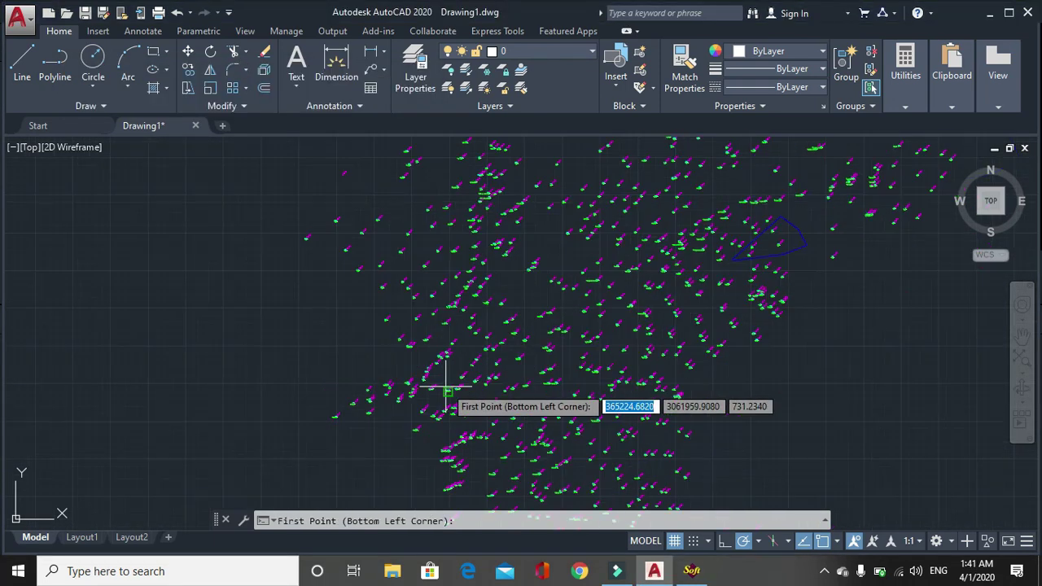
{"action": "left_click", "coordinate": [396, 463]}
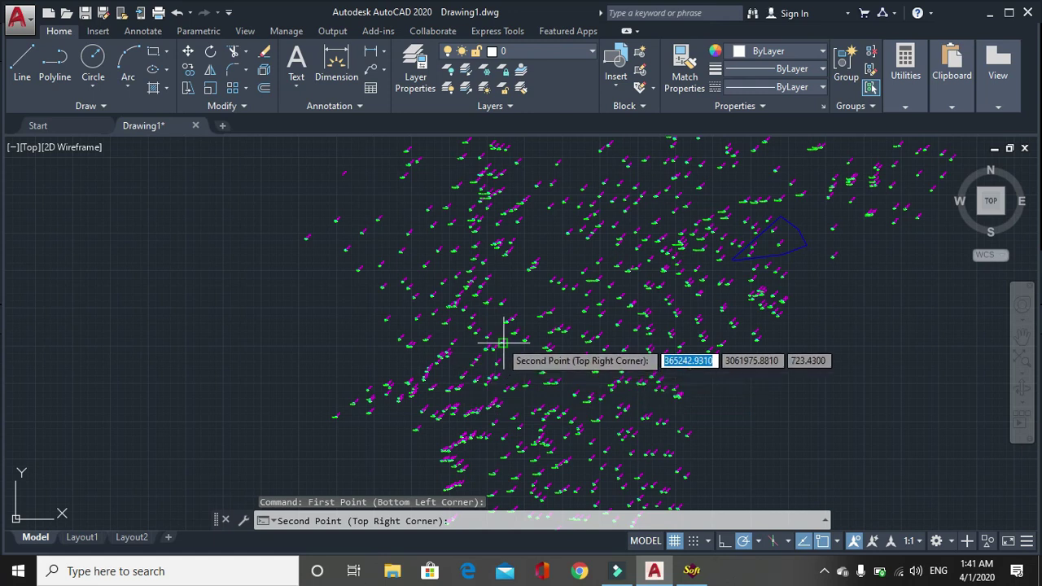
{"action": "scroll", "coordinate": [575, 283], "scroll_direction": "down", "scroll_amount": 7}
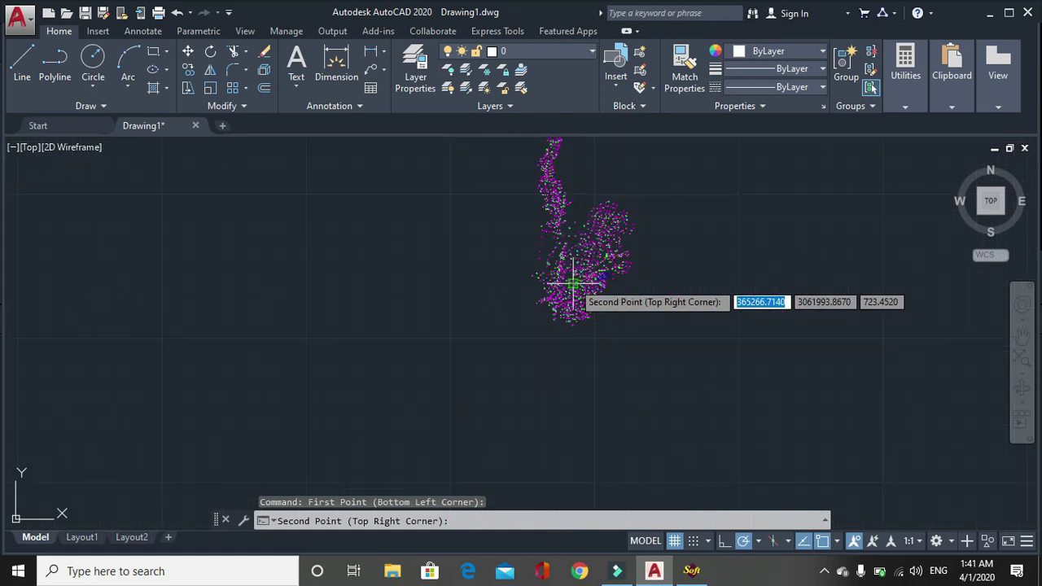
{"action": "scroll", "coordinate": [636, 195], "scroll_direction": "up", "scroll_amount": 7}
{"action": "left_click", "coordinate": [571, 238]}
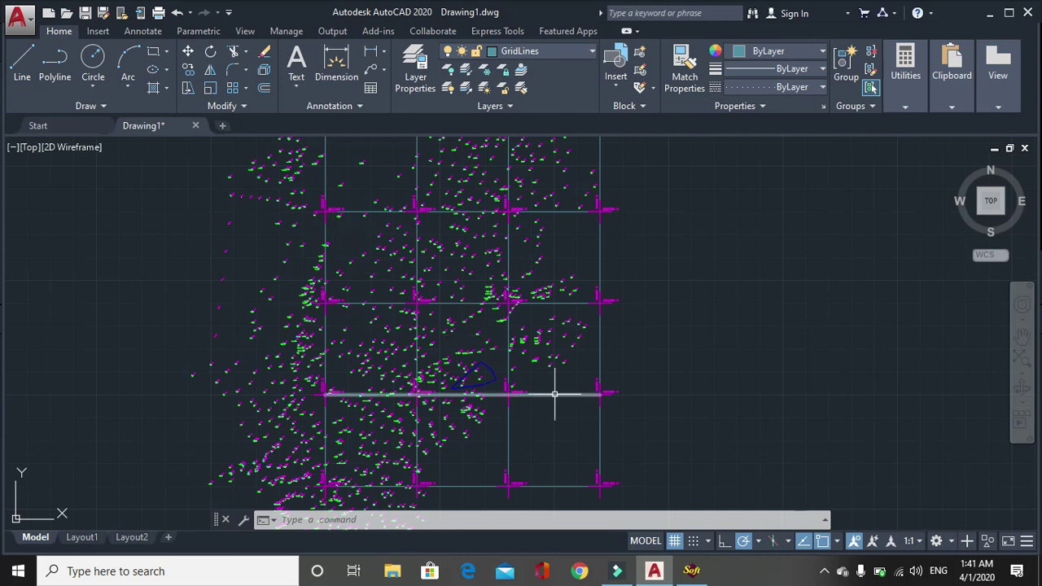
{"action": "left_click", "coordinate": [691, 573]}
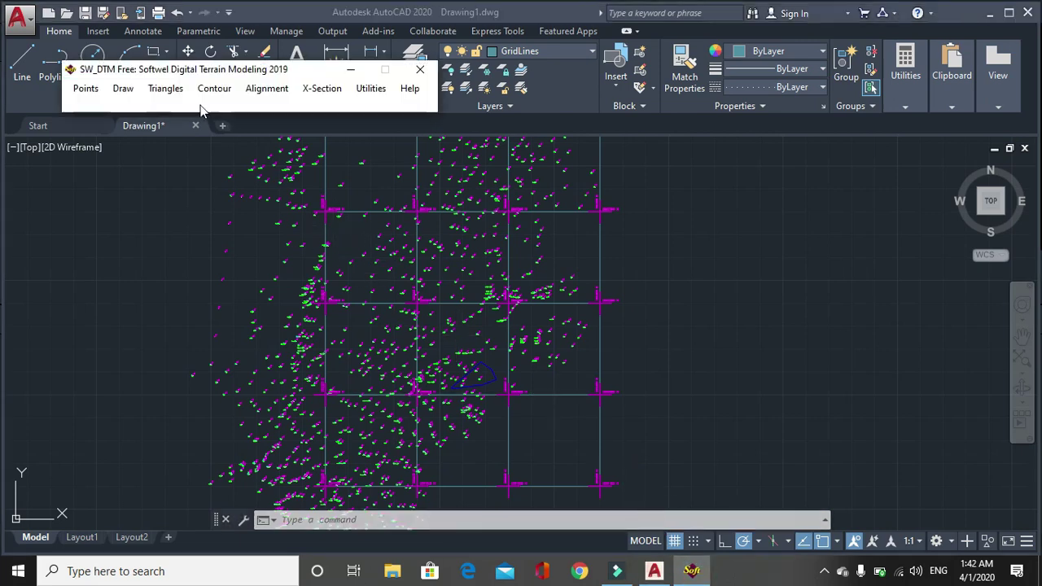
{"action": "left_click", "coordinate": [166, 88]}
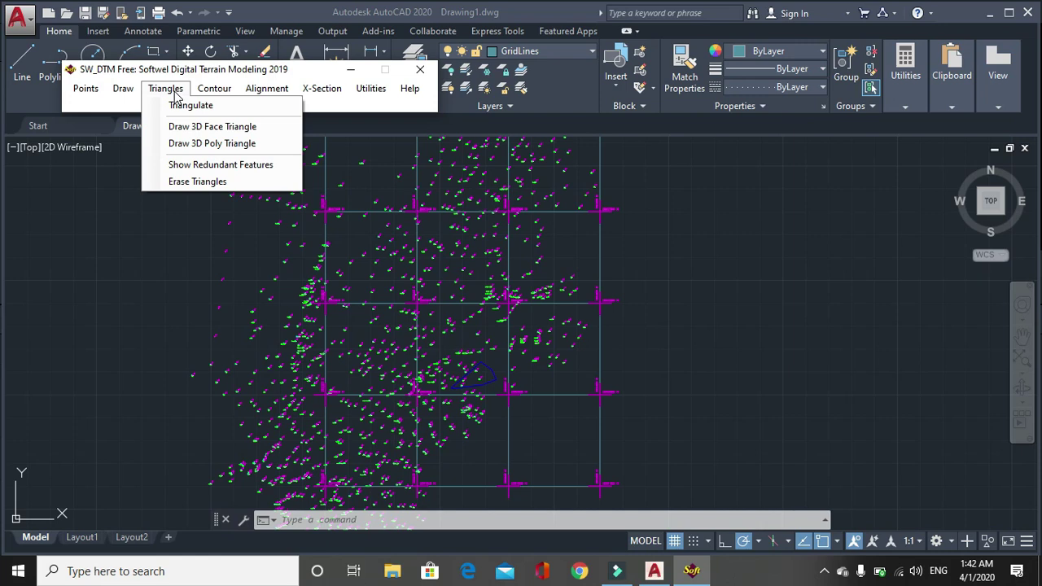
{"action": "left_click", "coordinate": [204, 128]}
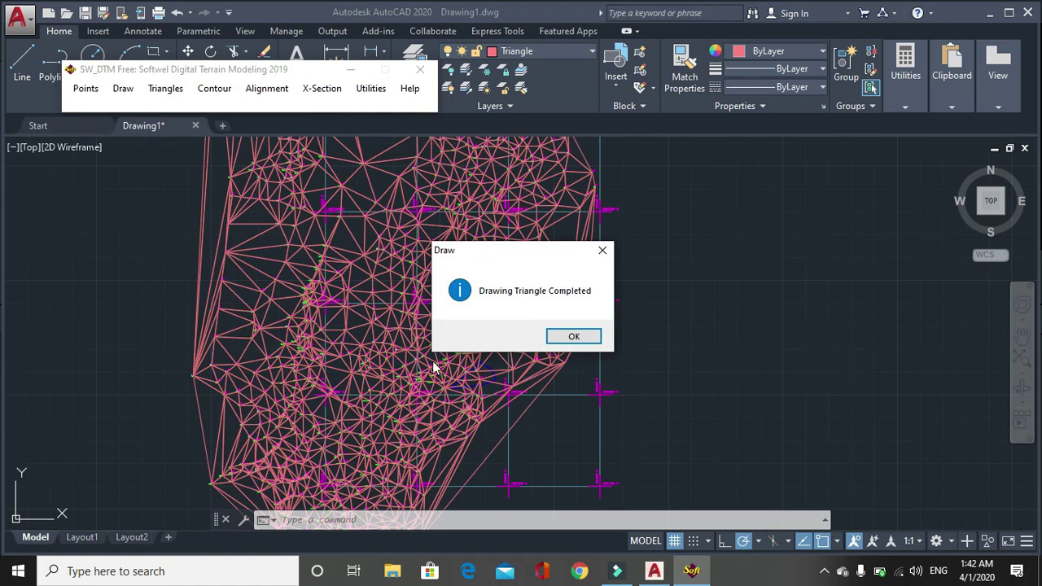
{"action": "left_click", "coordinate": [578, 338]}
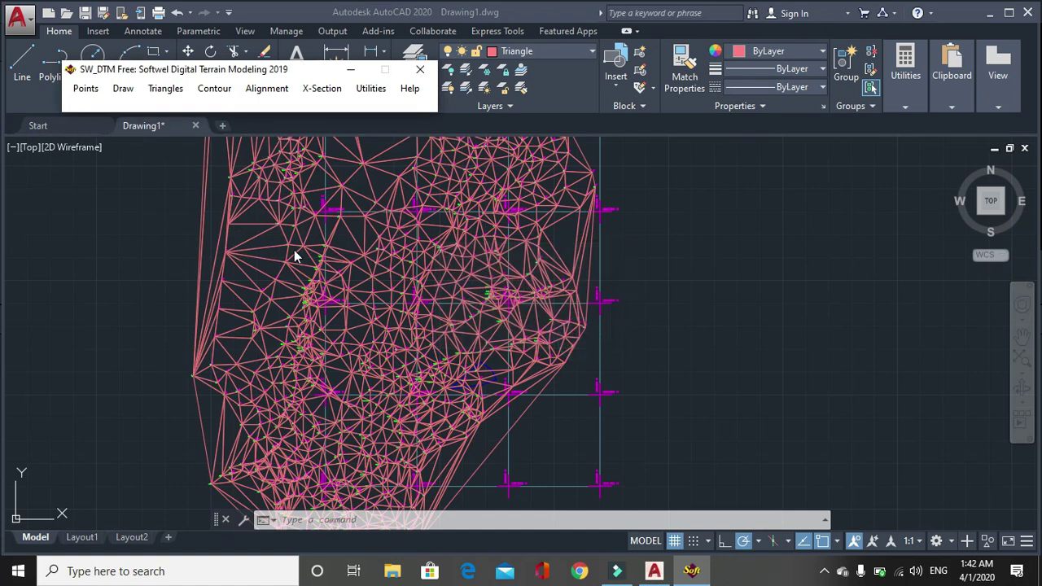
{"action": "left_click", "coordinate": [165, 89]}
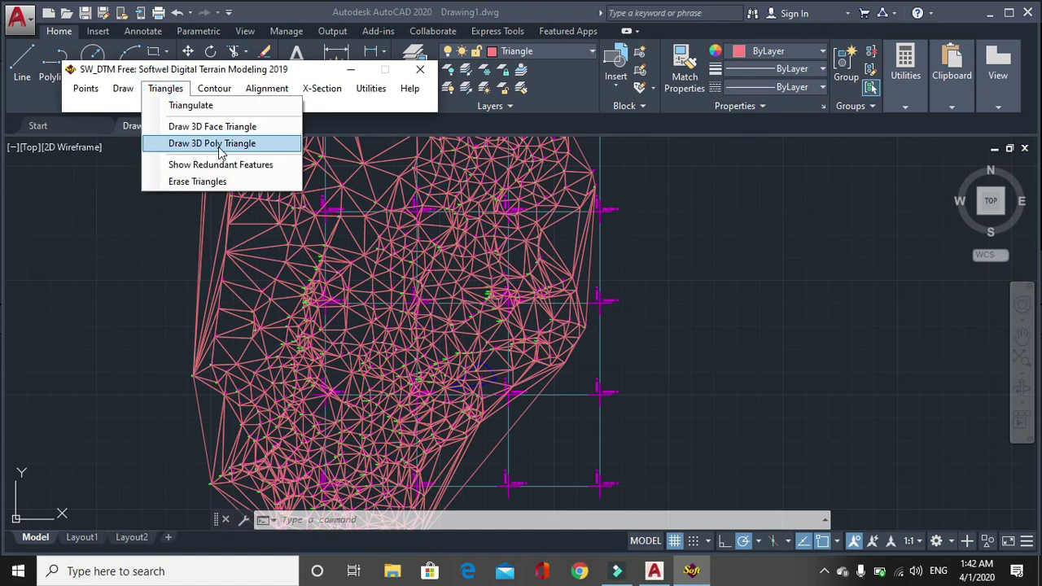
{"action": "left_click", "coordinate": [219, 145]}
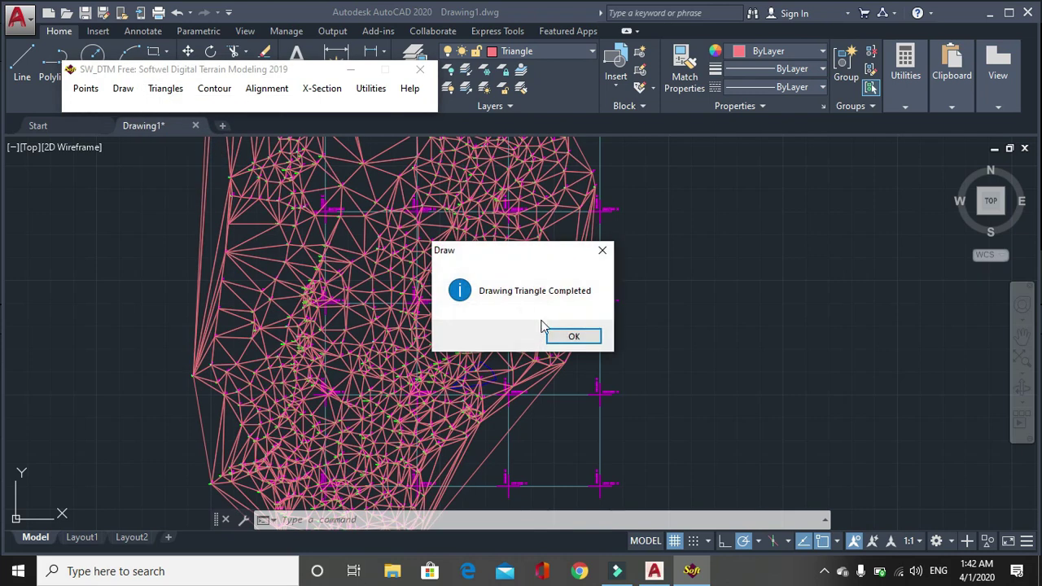
{"action": "left_click", "coordinate": [570, 337]}
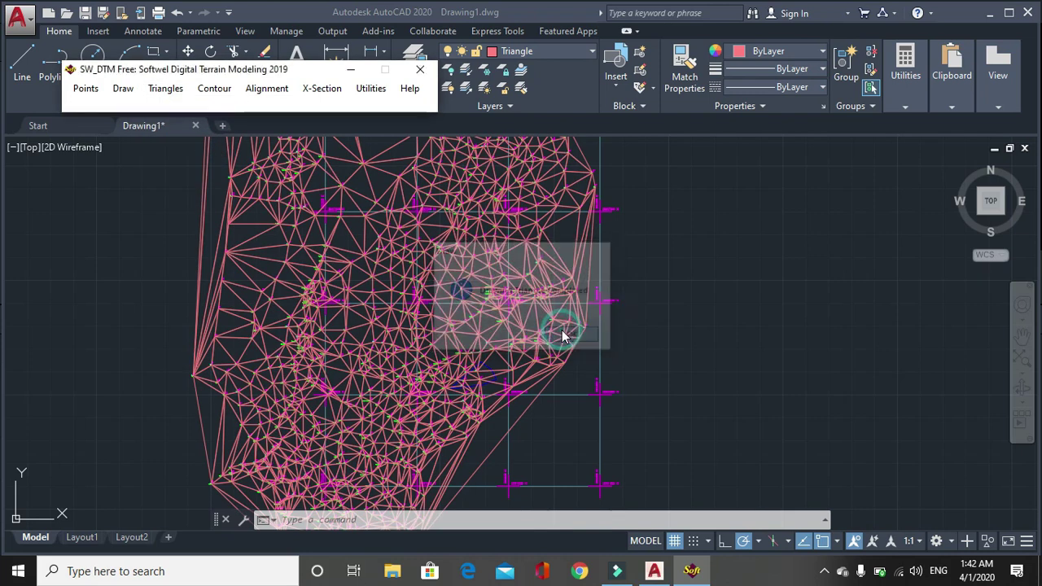
{"action": "left_click", "coordinate": [160, 91]}
{"action": "left_click", "coordinate": [194, 183]}
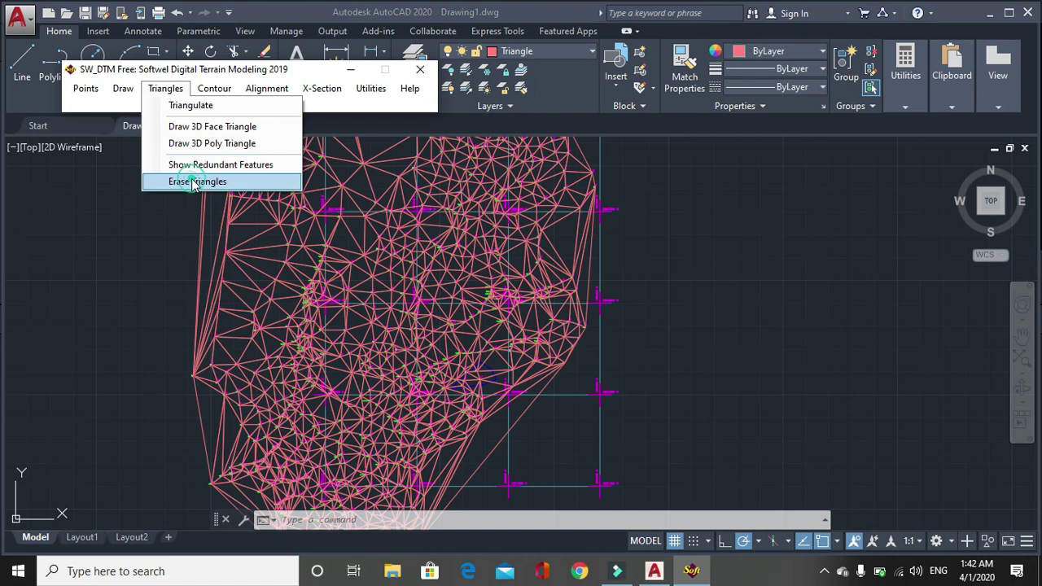
{"action": "left_click", "coordinate": [163, 92]}
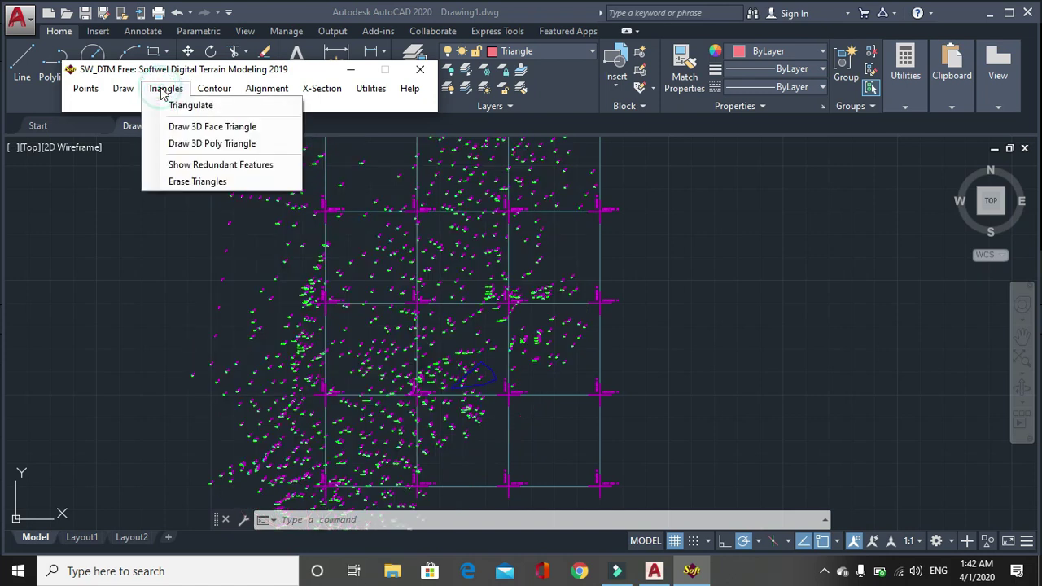
{"action": "left_click", "coordinate": [260, 166]}
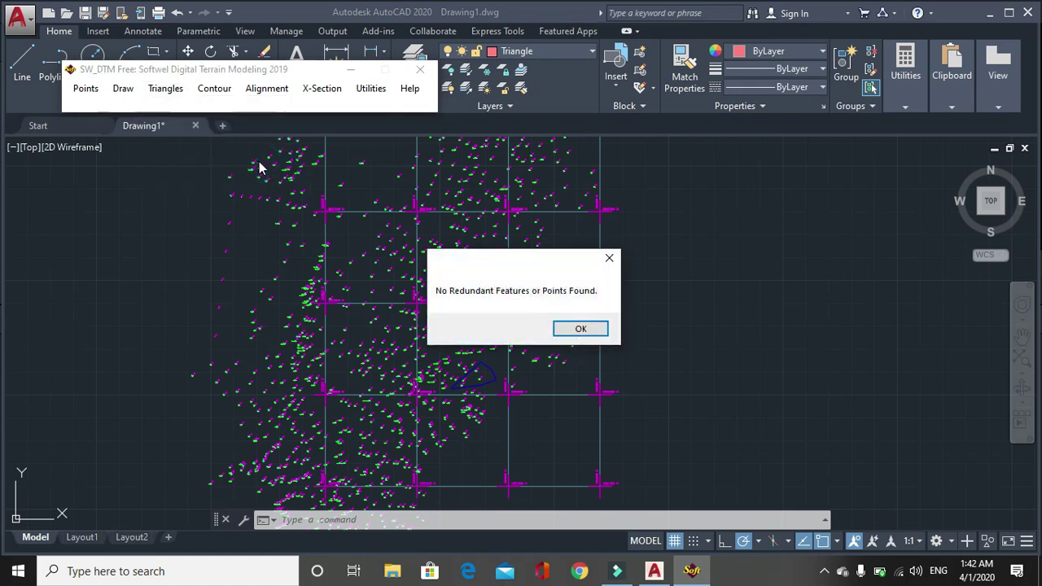
{"action": "left_click", "coordinate": [594, 329]}
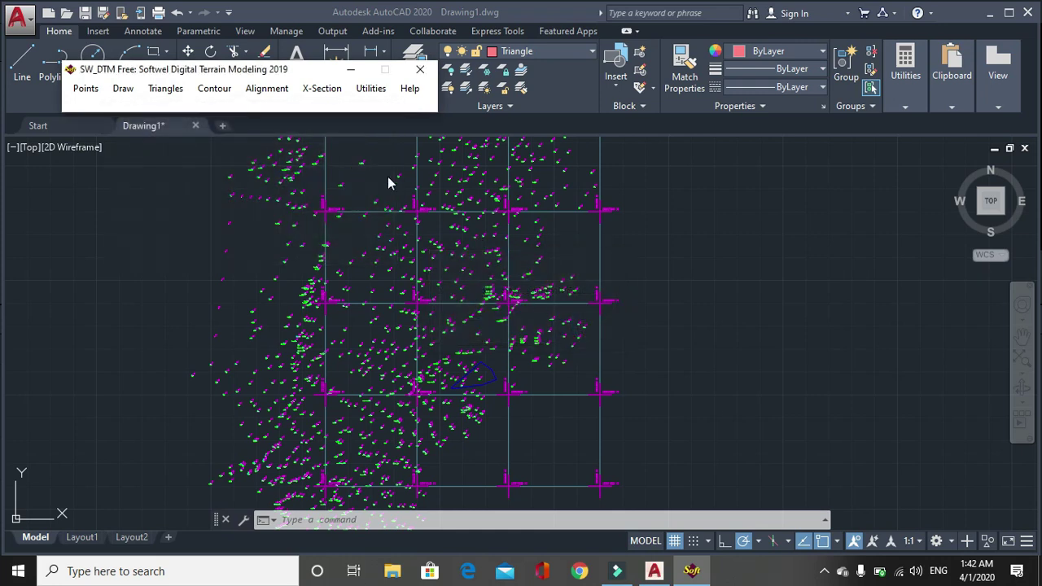
Step: Generate rounded contours with interval 2 and major contours every 10
{"action": "left_click", "coordinate": [204, 89]}
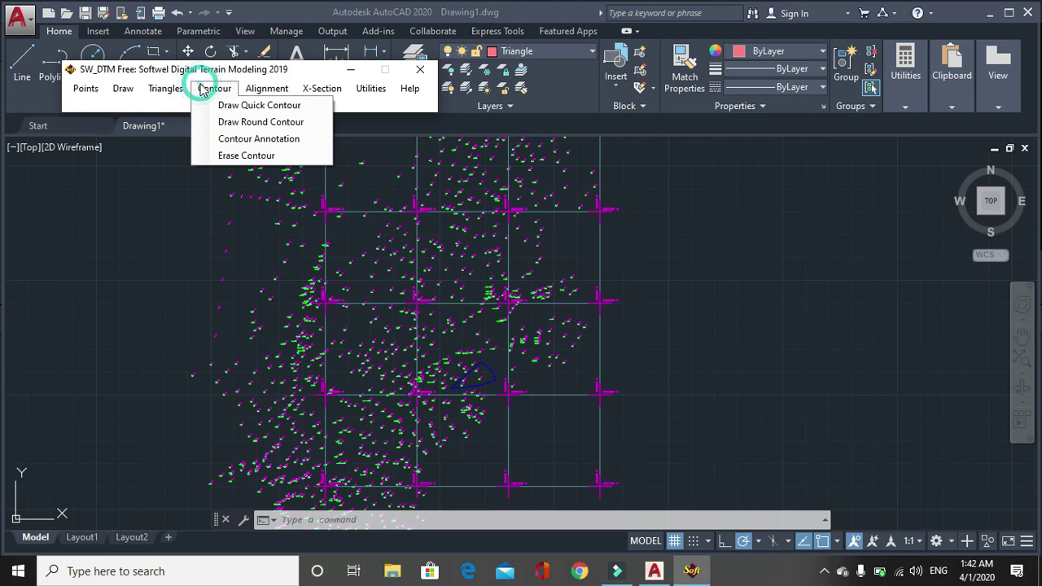
{"action": "left_click", "coordinate": [254, 122]}
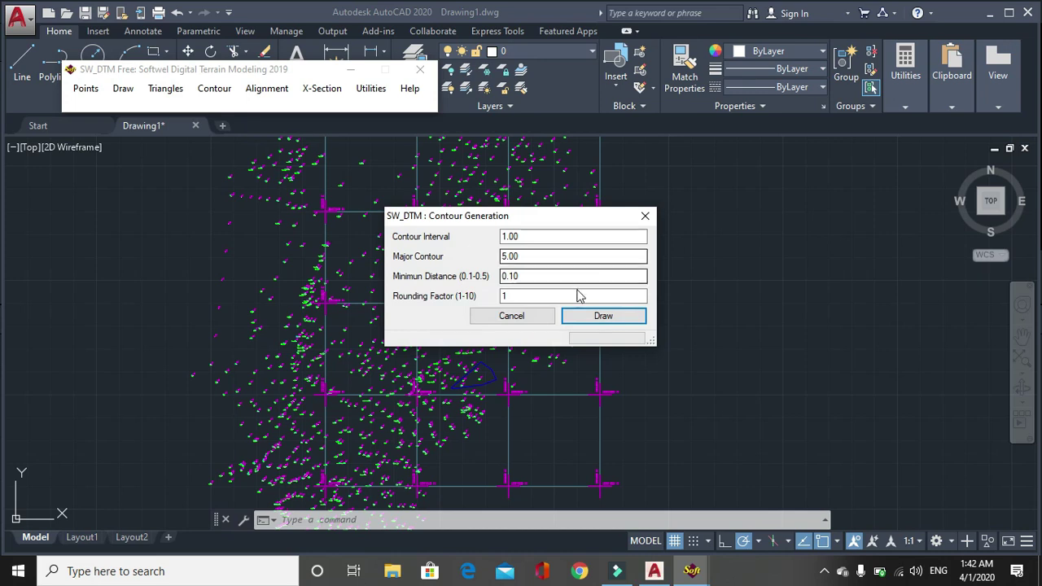
{"action": "double_click", "coordinate": [524, 237]}
{"action": "type", "text": "2"}
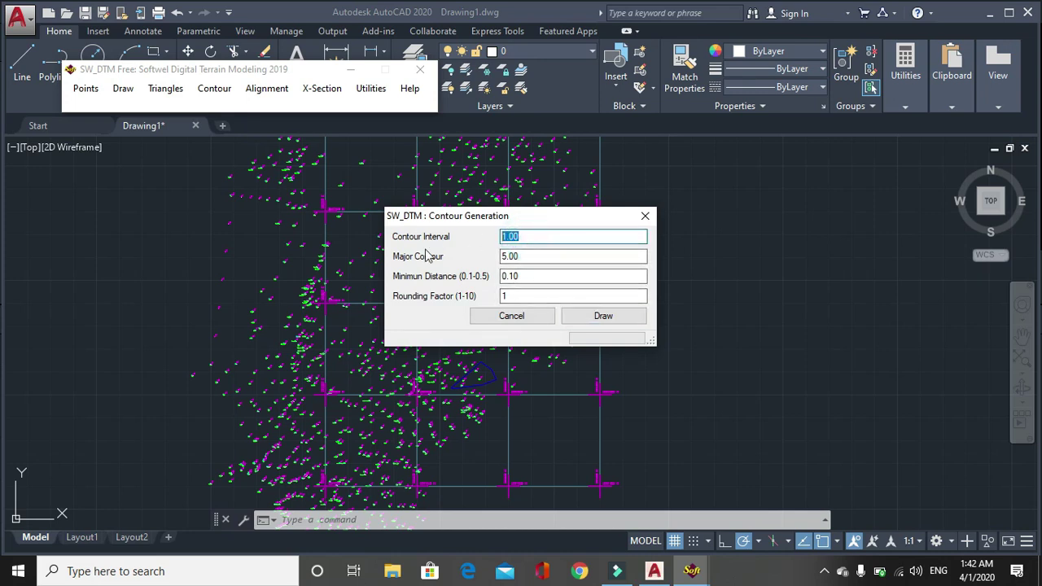
{"action": "double_click", "coordinate": [521, 256]}
{"action": "type", "text": "10"}
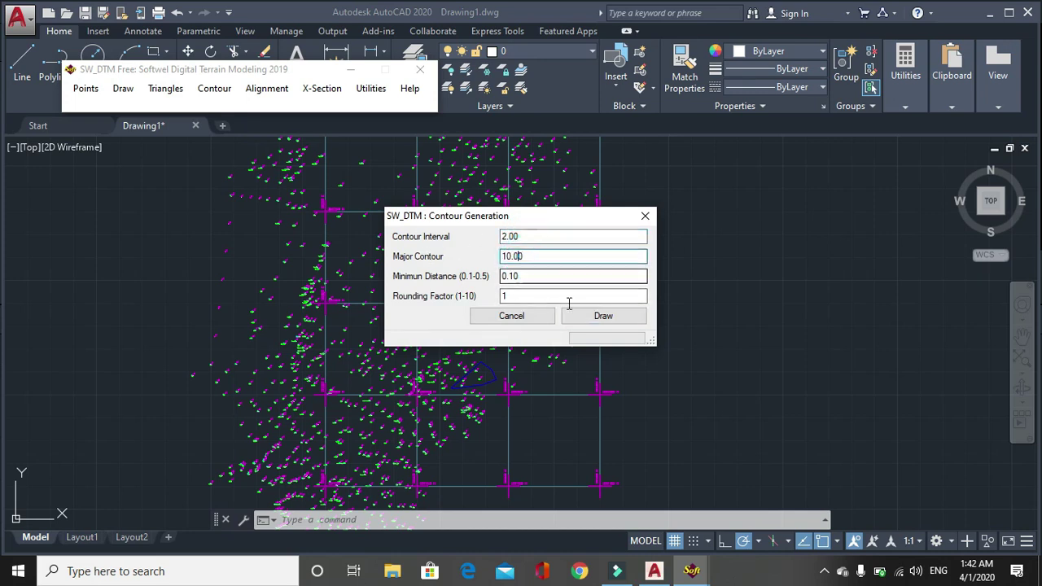
{"action": "left_click", "coordinate": [594, 318]}
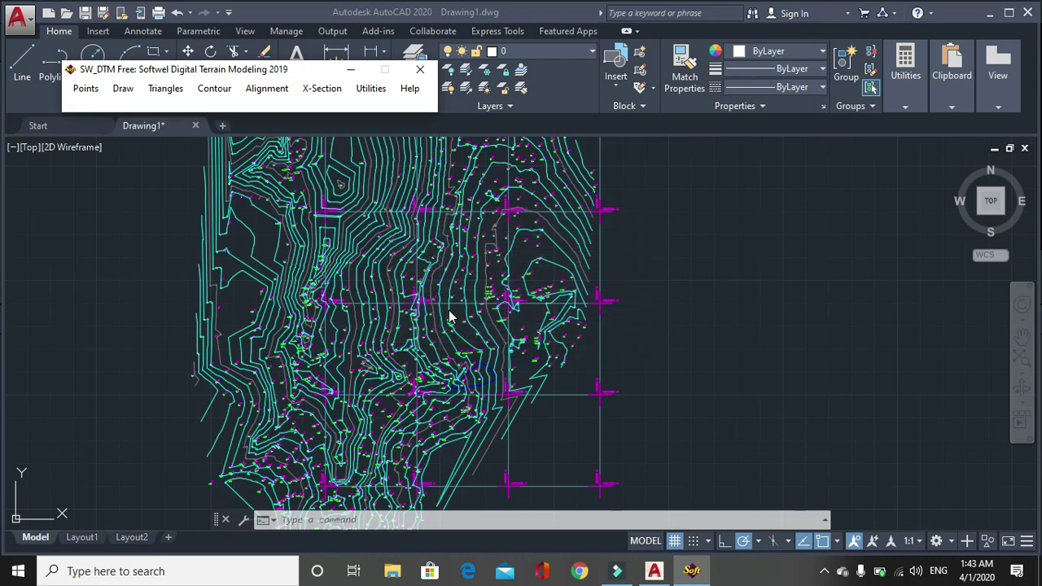
Step: Set Contour Annotation to label every contour crossed (Multiple all) and start adding labels
{"action": "left_click", "coordinate": [214, 88]}
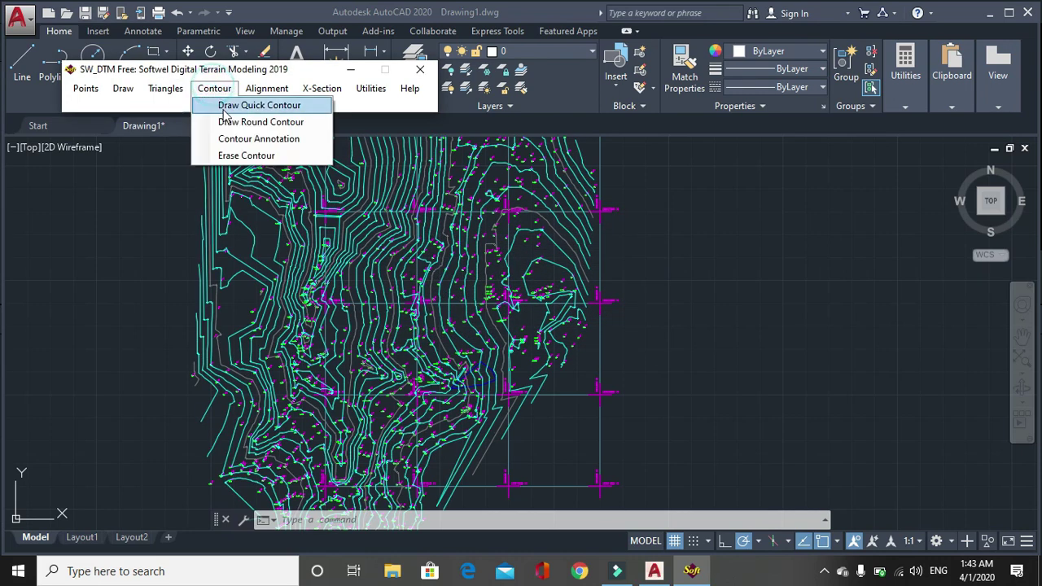
{"action": "left_click", "coordinate": [241, 140]}
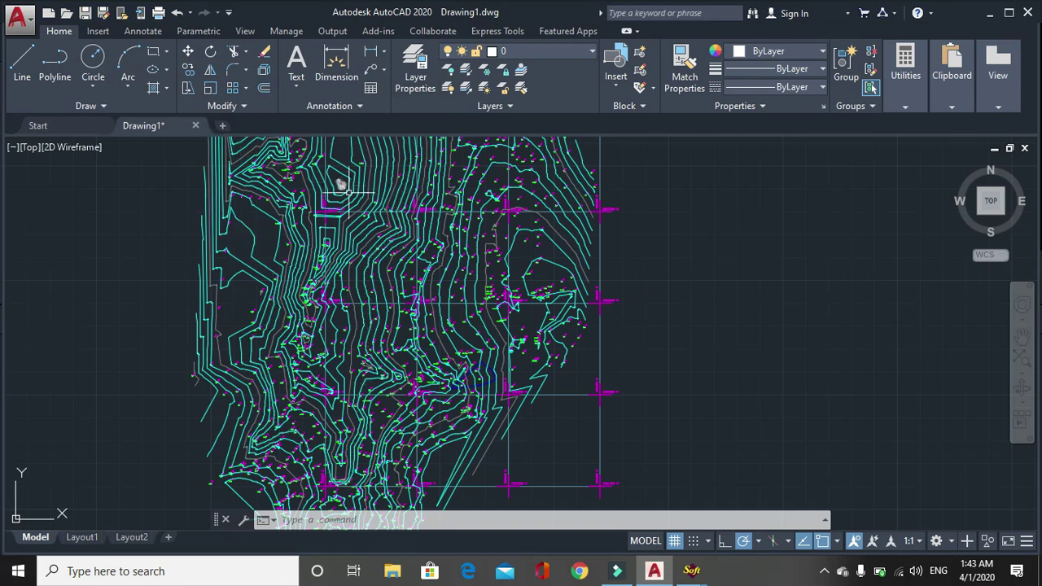
{"action": "mouse_move", "coordinate": [692, 570]}
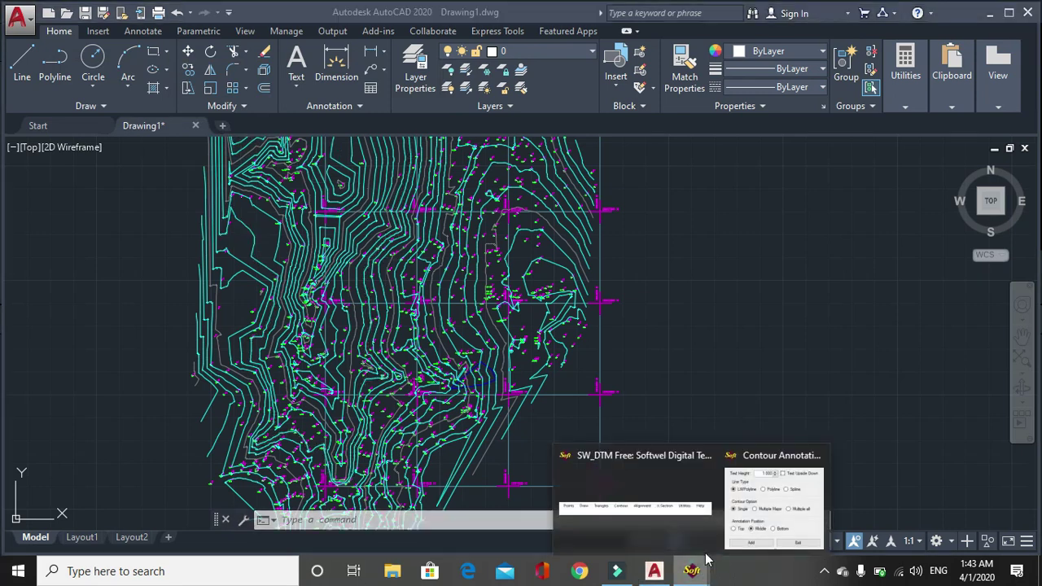
{"action": "left_click", "coordinate": [770, 499]}
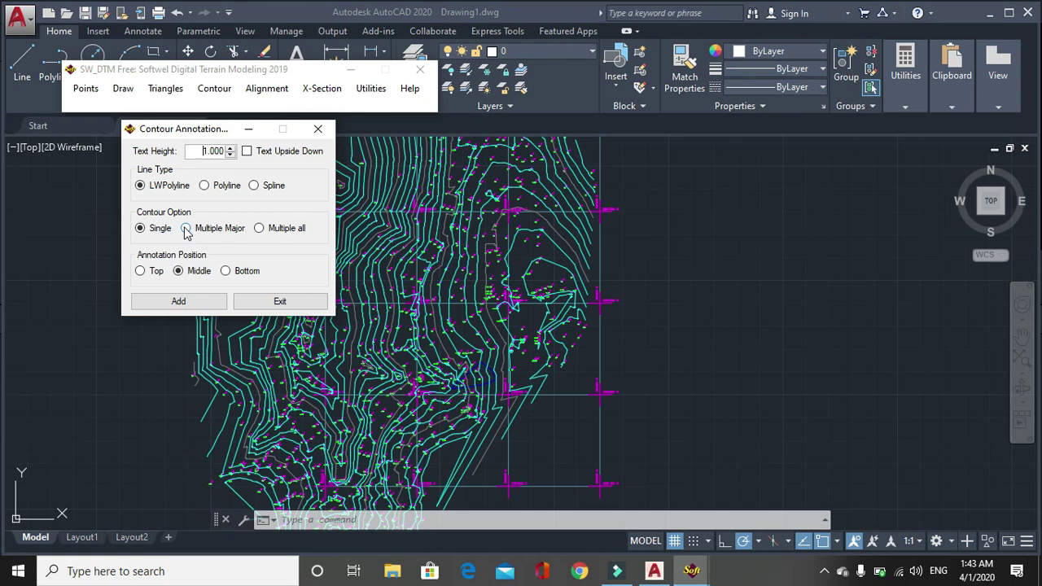
{"action": "left_click", "coordinate": [259, 228]}
{"action": "left_click", "coordinate": [195, 305]}
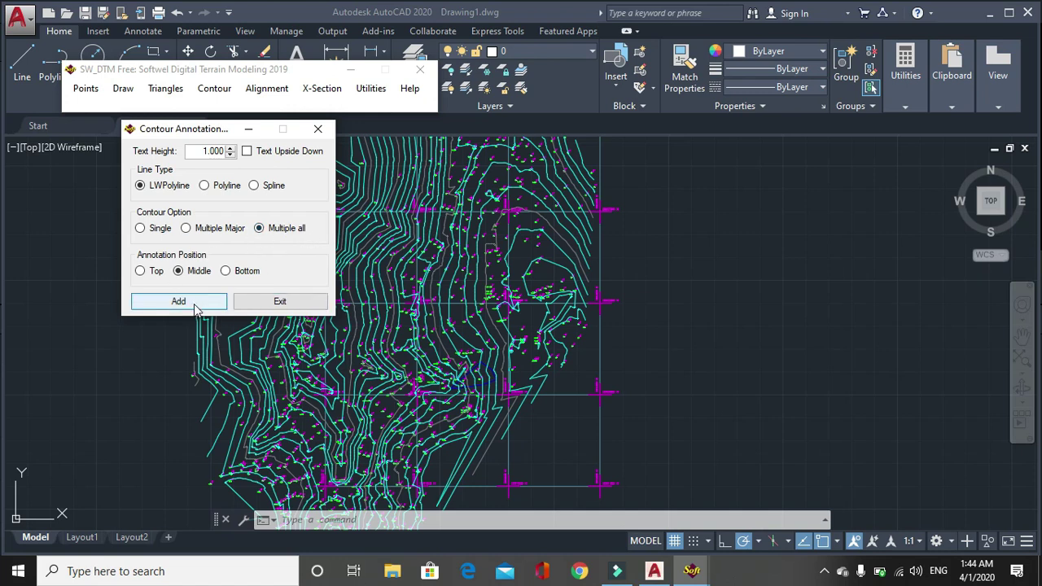
{"action": "left_click", "coordinate": [196, 305]}
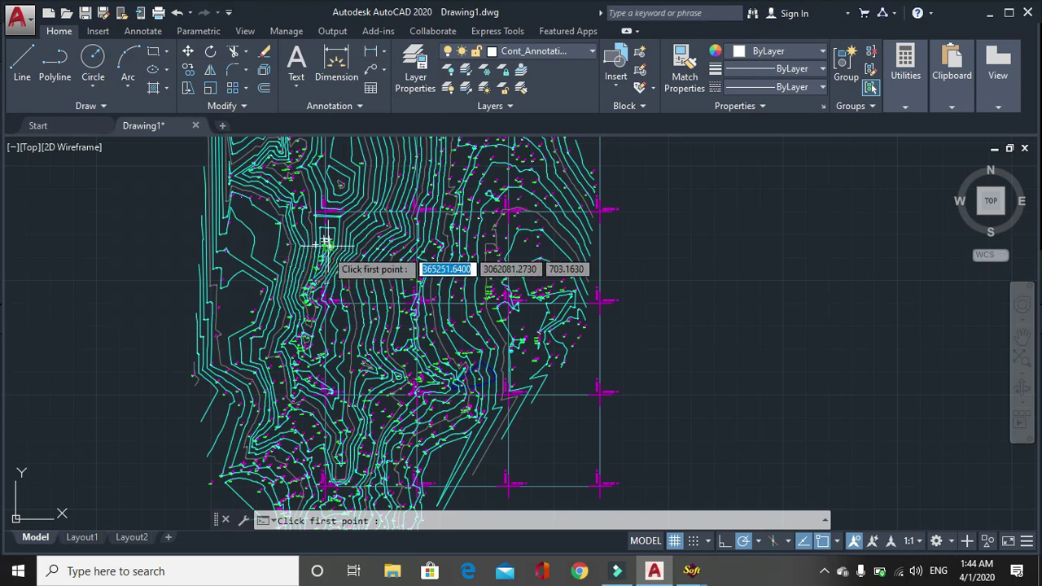
Step: Label the contours with elevations such as 720, 730, 740 and 750 along a line across them
{"action": "scroll", "coordinate": [537, 251], "scroll_direction": "up", "scroll_amount": 8}
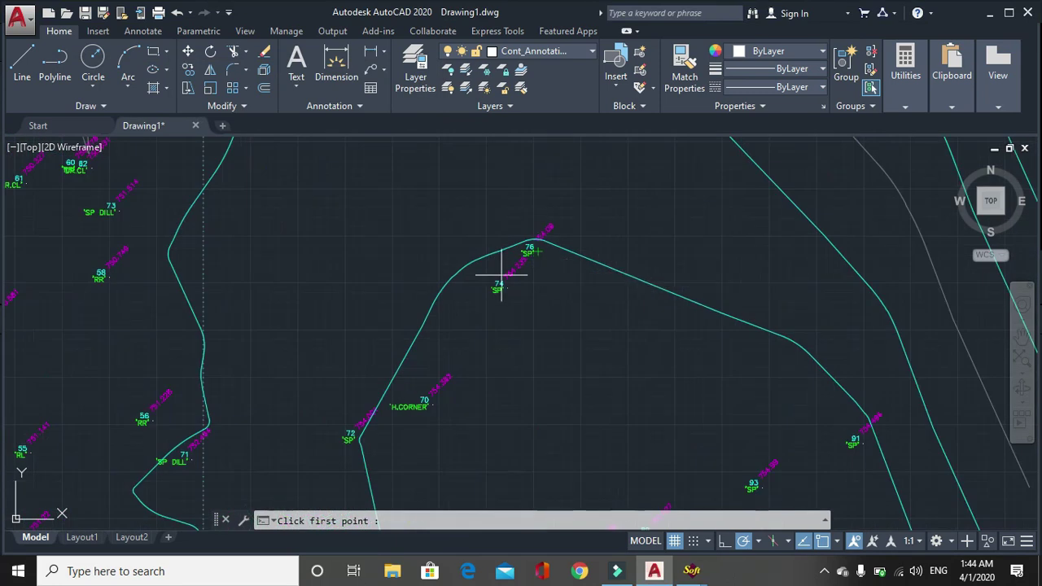
{"action": "left_click", "coordinate": [434, 303]}
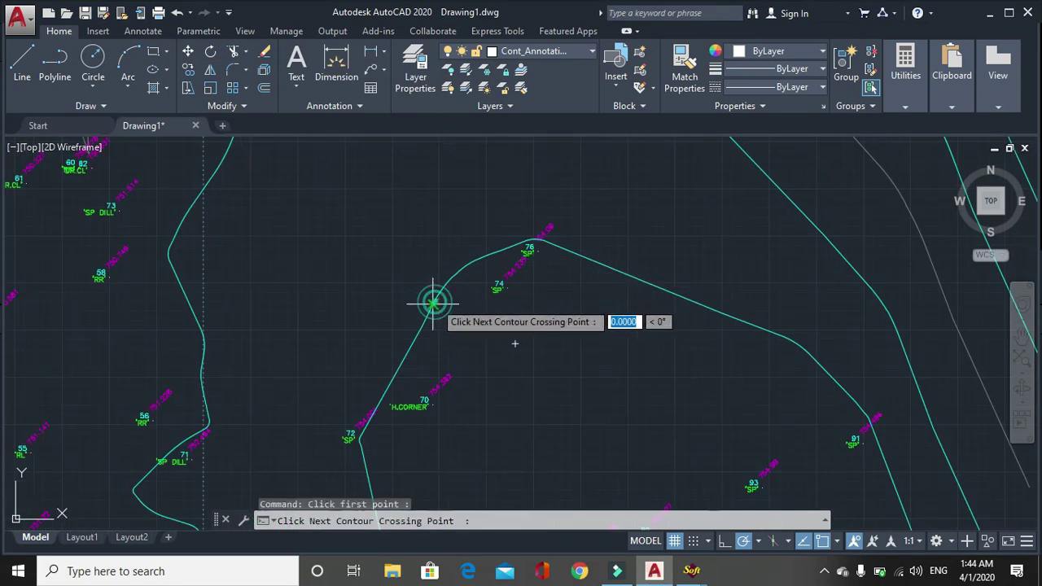
{"action": "scroll", "coordinate": [312, 287], "scroll_direction": "down", "scroll_amount": 6}
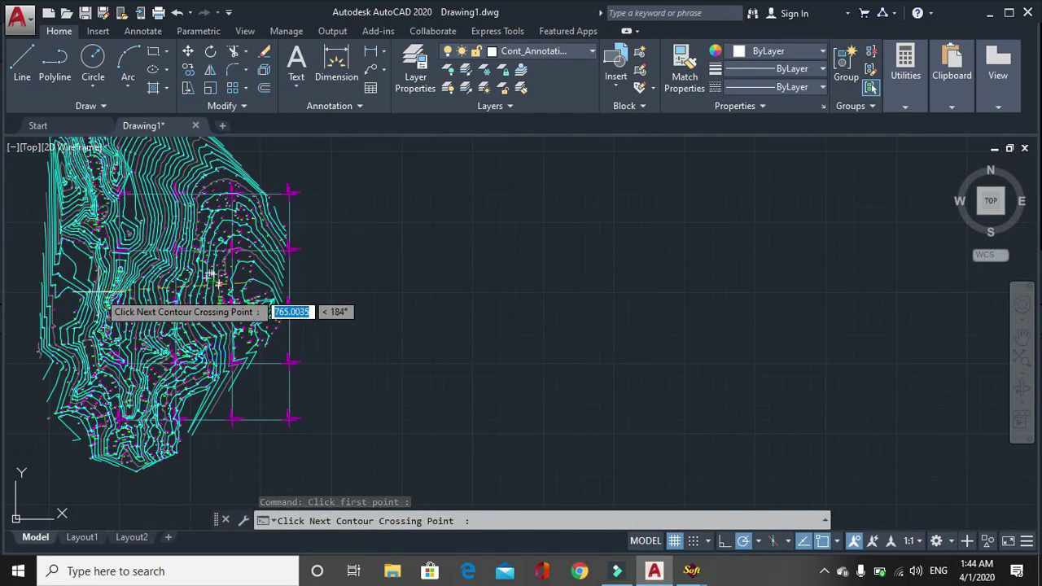
{"action": "scroll", "coordinate": [93, 286], "scroll_direction": "up", "scroll_amount": 5}
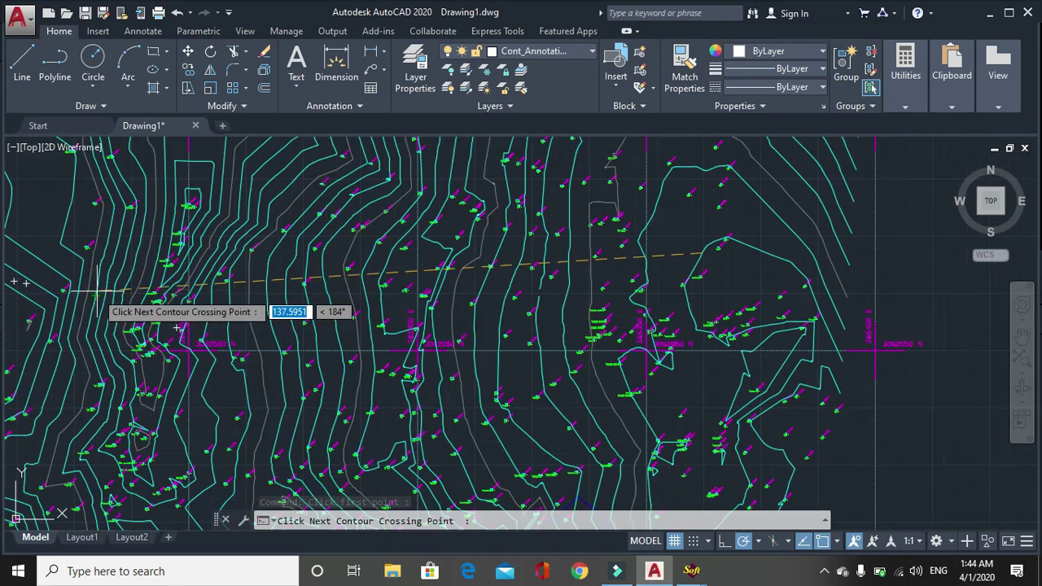
{"action": "left_click", "coordinate": [229, 281]}
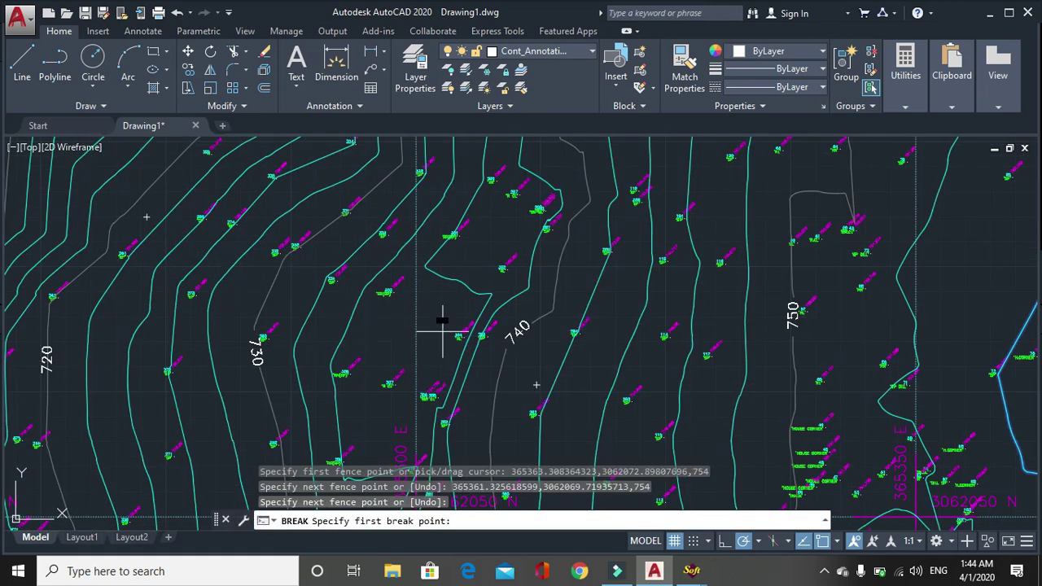
{"action": "scroll", "coordinate": [578, 330], "scroll_direction": "down", "scroll_amount": 5}
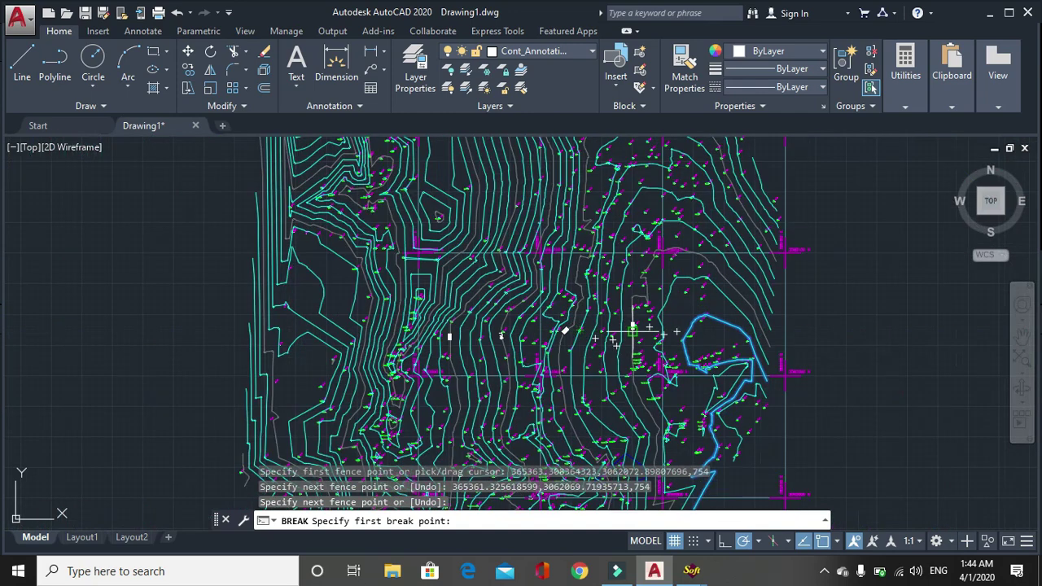
{"action": "scroll", "coordinate": [578, 330], "scroll_direction": "up", "scroll_amount": 5}
{"action": "key", "text": "Escape"}
{"action": "scroll", "coordinate": [624, 326], "scroll_direction": "down", "scroll_amount": 1}
Step: Close Contour Annotation and erase all contours and their labels
{"action": "mouse_move", "coordinate": [691, 571]}
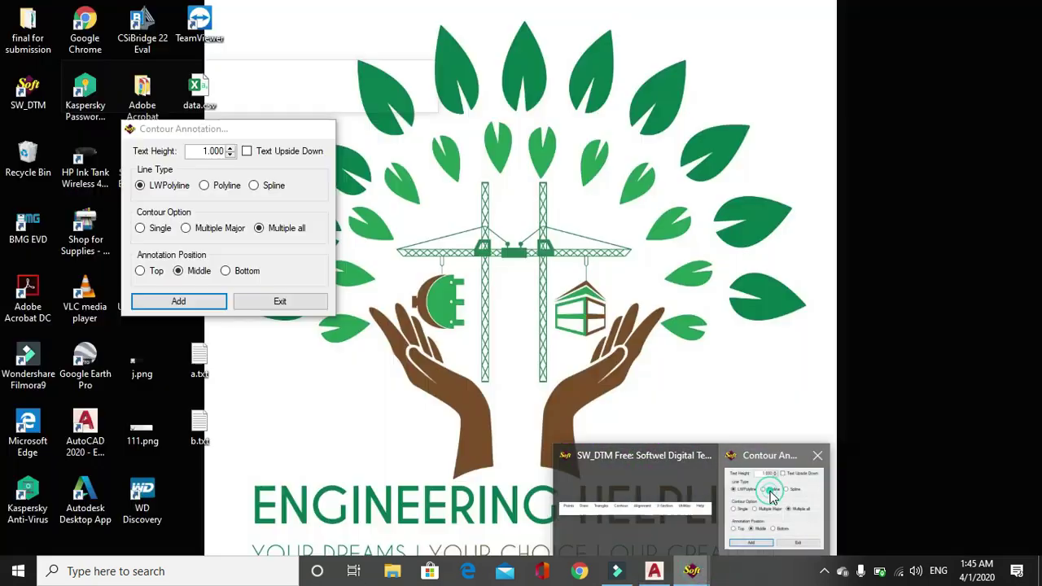
{"action": "left_click", "coordinate": [732, 499]}
{"action": "left_click", "coordinate": [279, 302]}
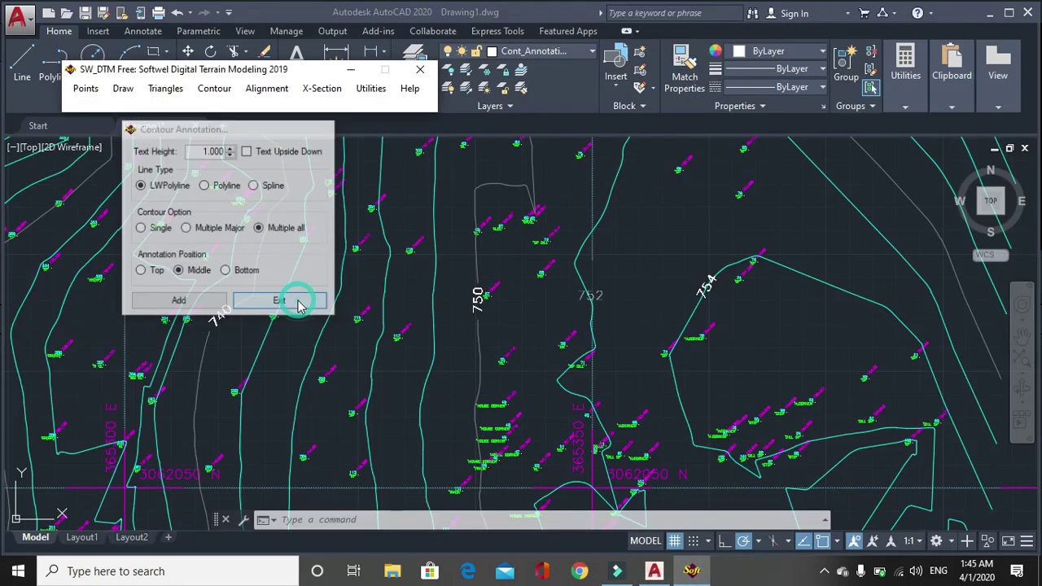
{"action": "left_click", "coordinate": [215, 88]}
{"action": "left_click", "coordinate": [228, 162]}
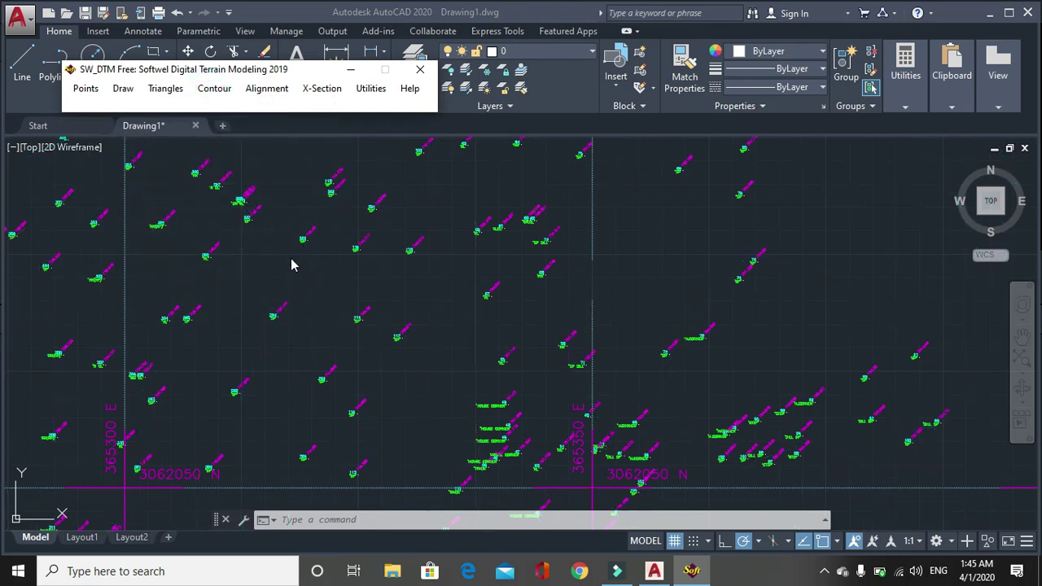
Step: Open the Interactive Alignment editor and close it again
{"action": "left_click", "coordinate": [256, 89]}
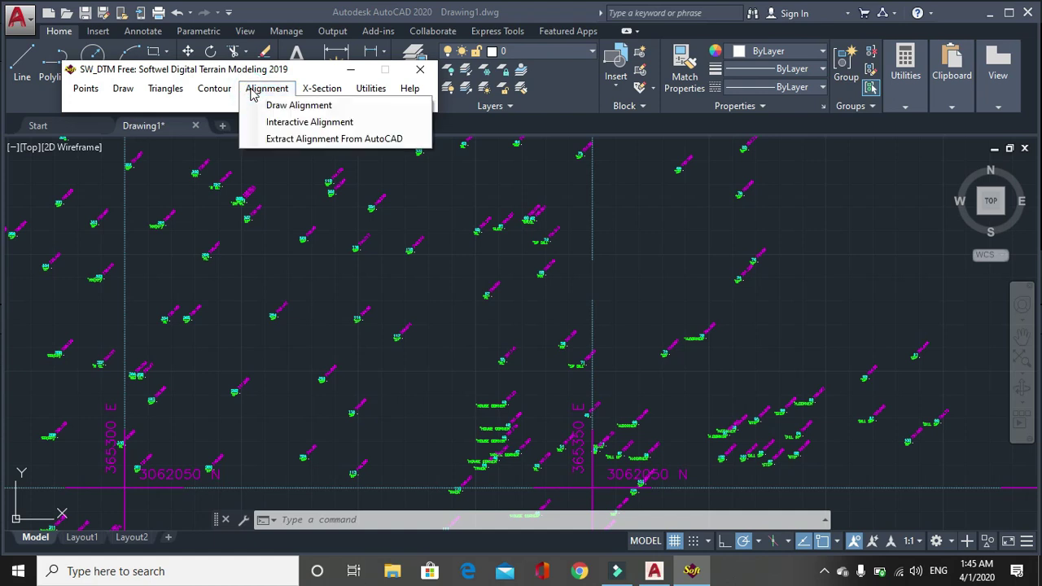
{"action": "left_click", "coordinate": [293, 122]}
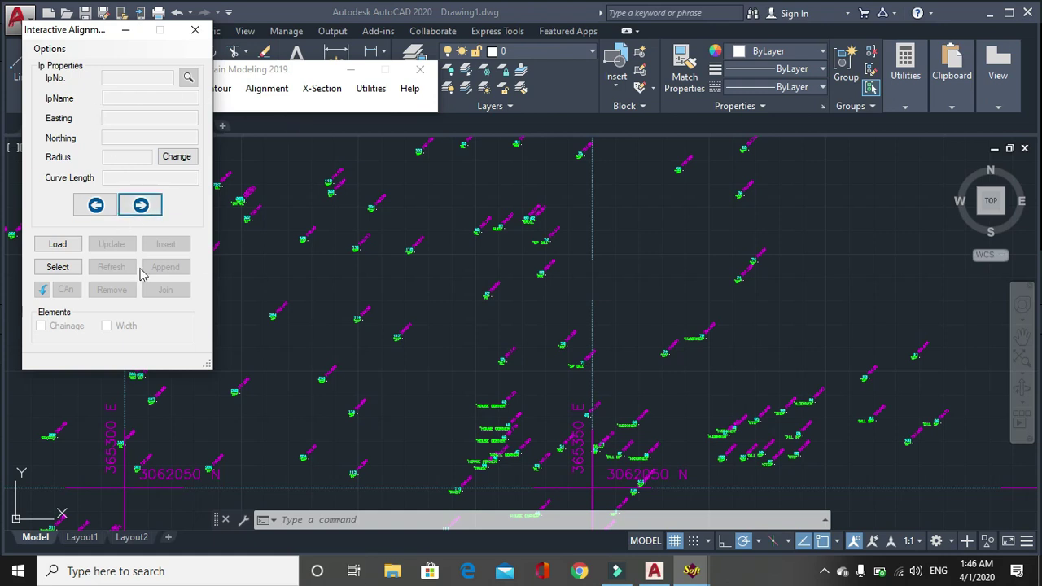
{"action": "left_click", "coordinate": [195, 30]}
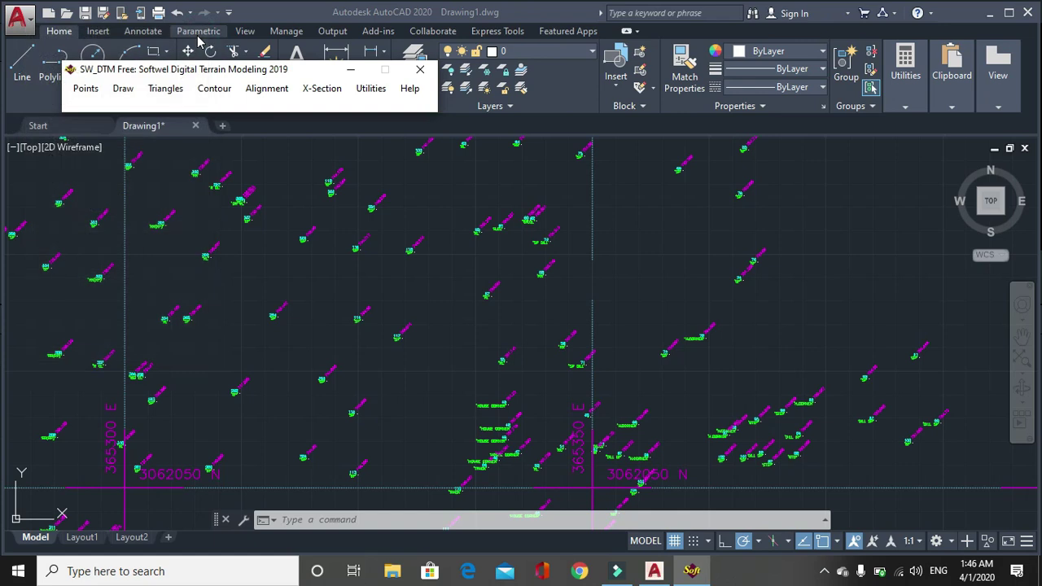
Step: In Sections By Contours, choose both L-Profile and X-Section, then close the dialog
{"action": "left_click", "coordinate": [312, 90]}
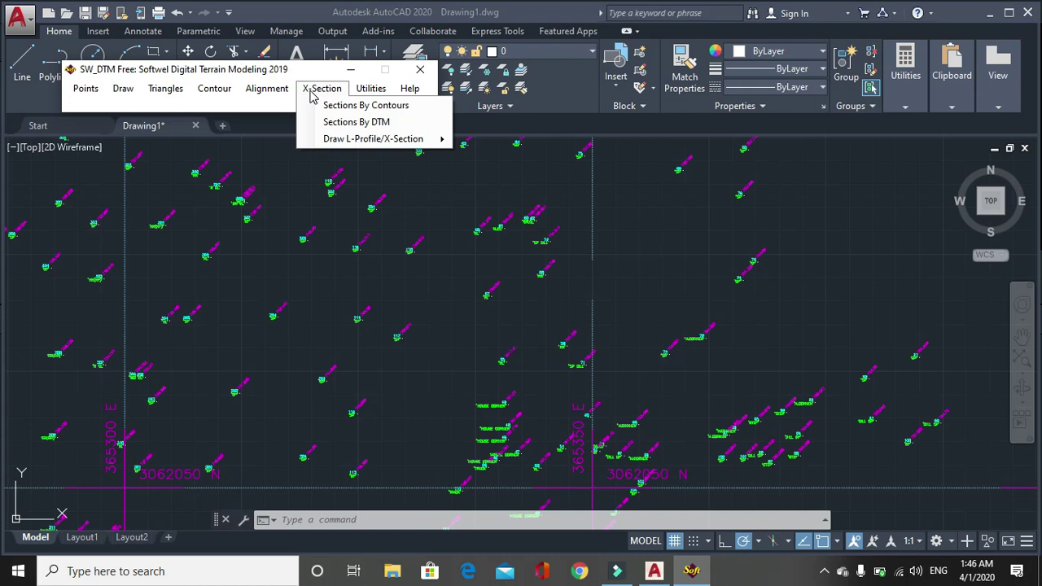
{"action": "left_click", "coordinate": [341, 105]}
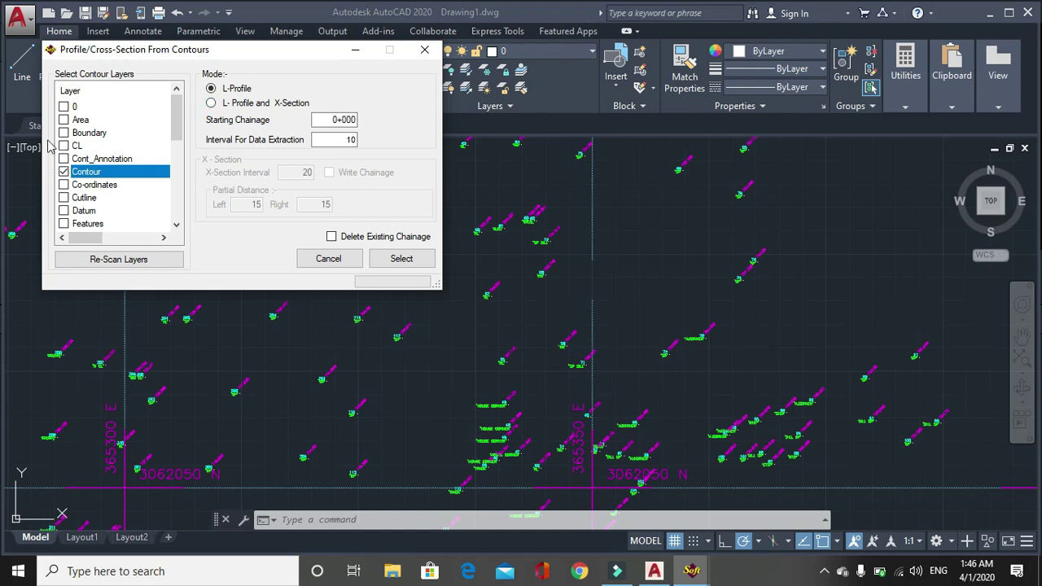
{"action": "left_click", "coordinate": [212, 103]}
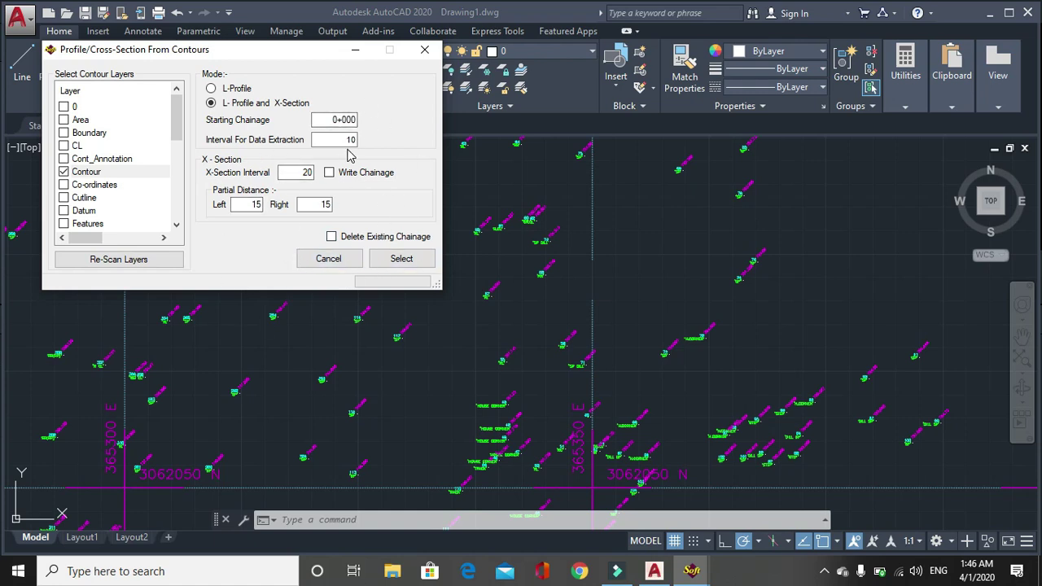
{"action": "left_click", "coordinate": [427, 49]}
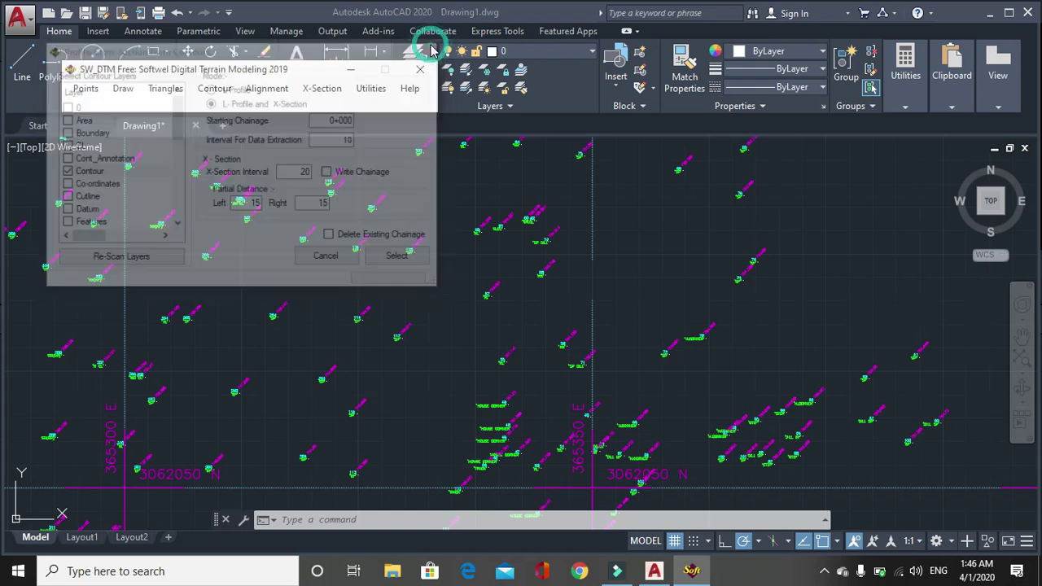
Step: Show the SW_DTM Utilities list with Make DTM and Convert 3D to 2D Polyline
{"action": "left_click", "coordinate": [321, 88]}
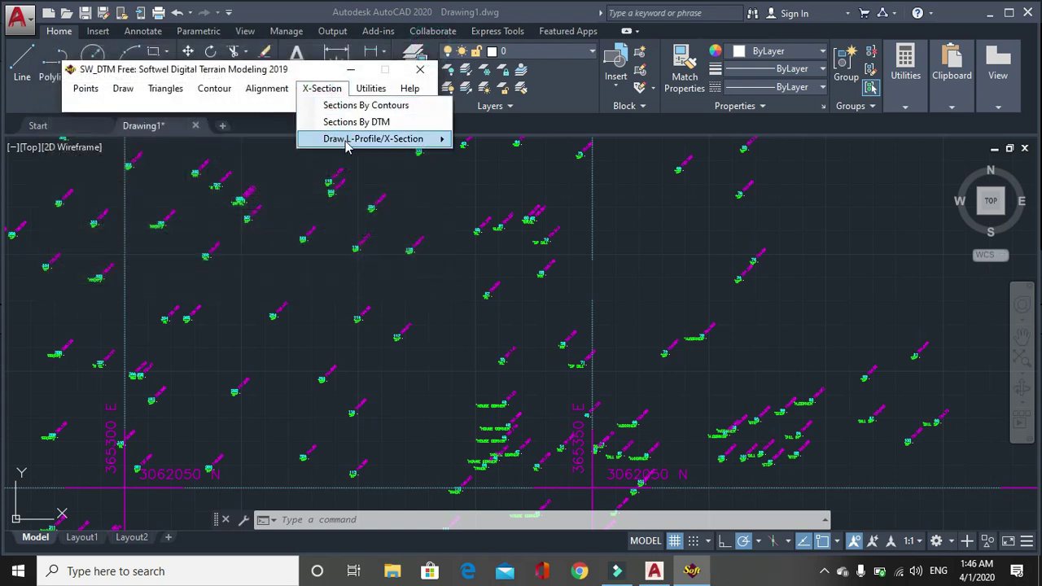
{"action": "left_click", "coordinate": [372, 89]}
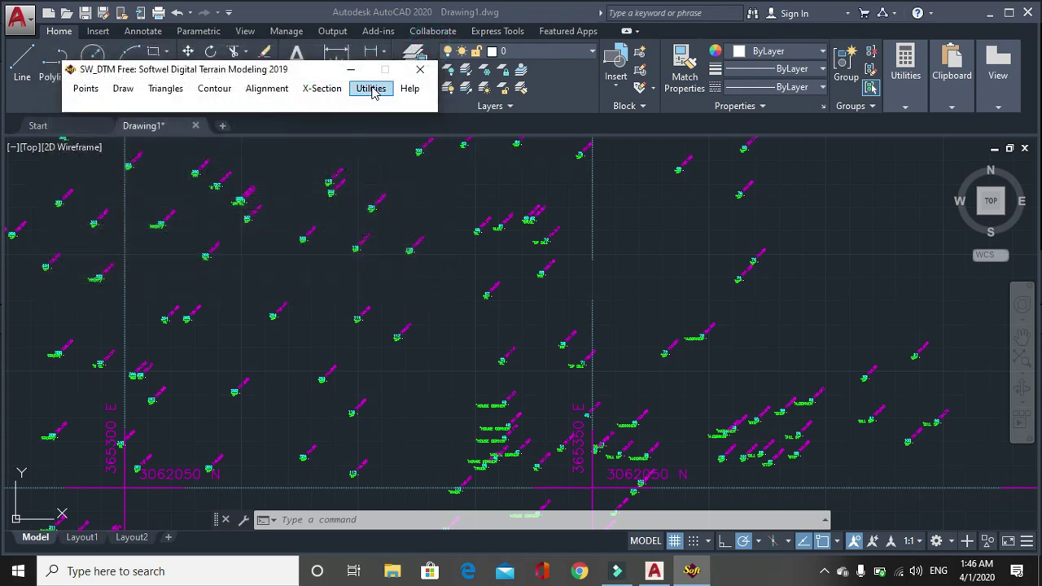
{"action": "left_click", "coordinate": [371, 89]}
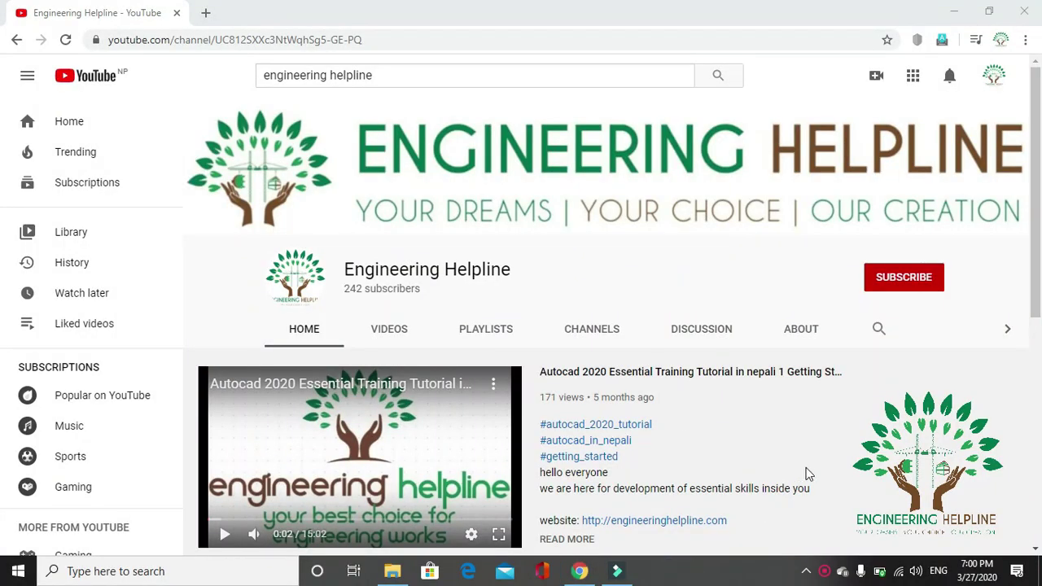
Step: Subscribe to the Engineering Helpline channel and show its notification bell options
{"action": "left_click", "coordinate": [891, 286]}
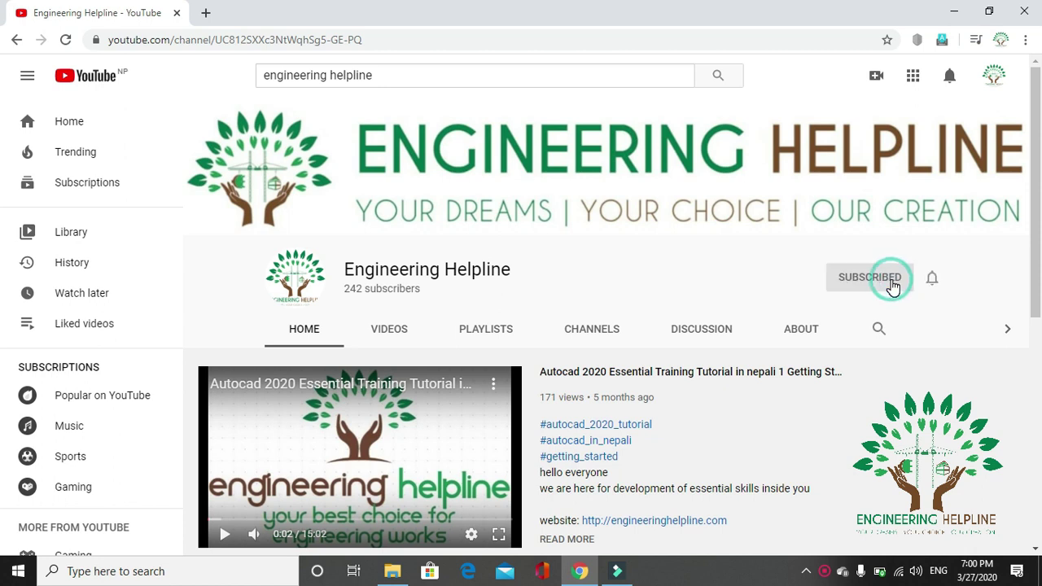
{"action": "left_click", "coordinate": [930, 281]}
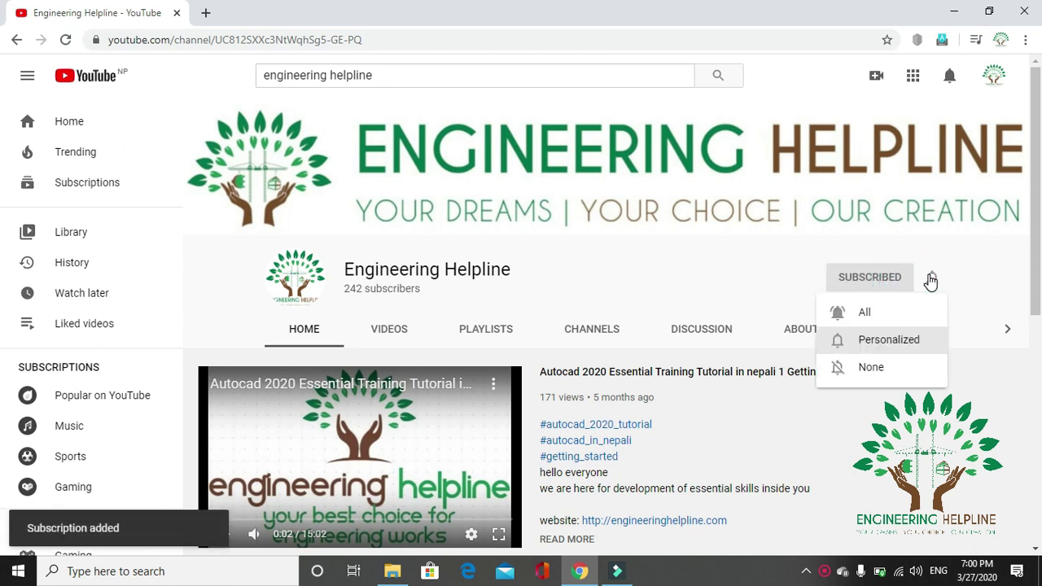